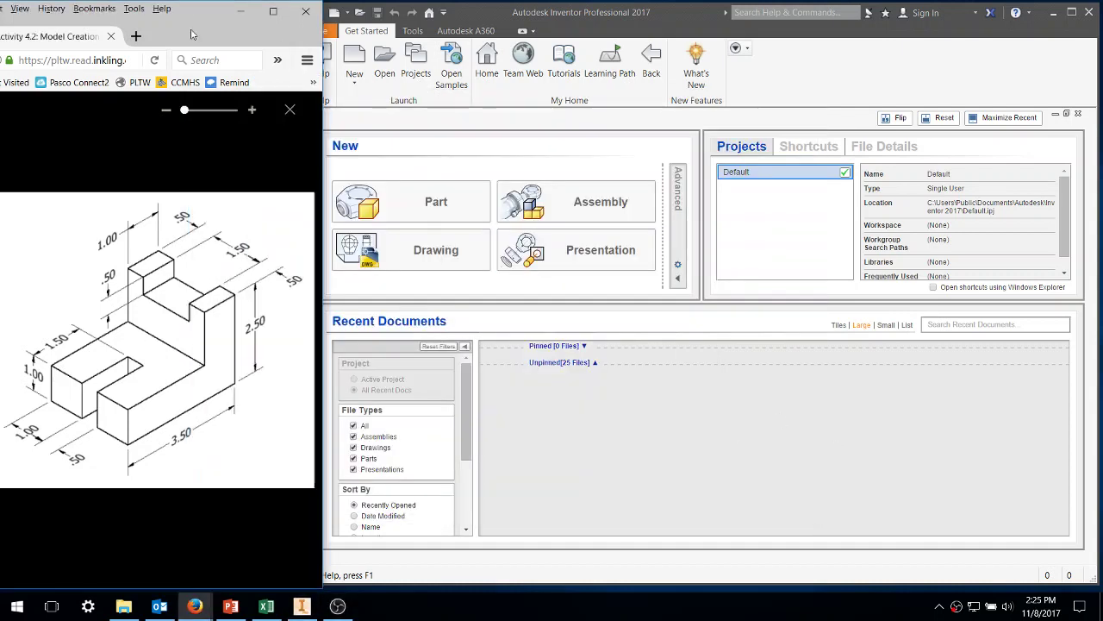
Step: Create a new part from the Standard.ipt template and start a 2D sketch on the XY plane
{"action": "left_click", "coordinate": [691, 29]}
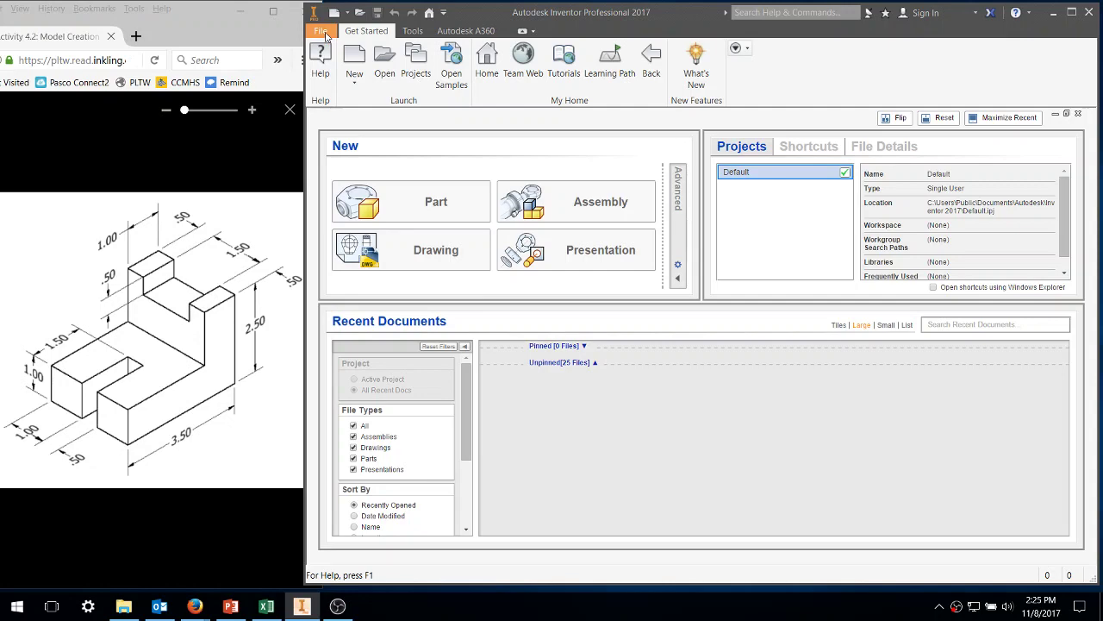
{"action": "left_click", "coordinate": [357, 57]}
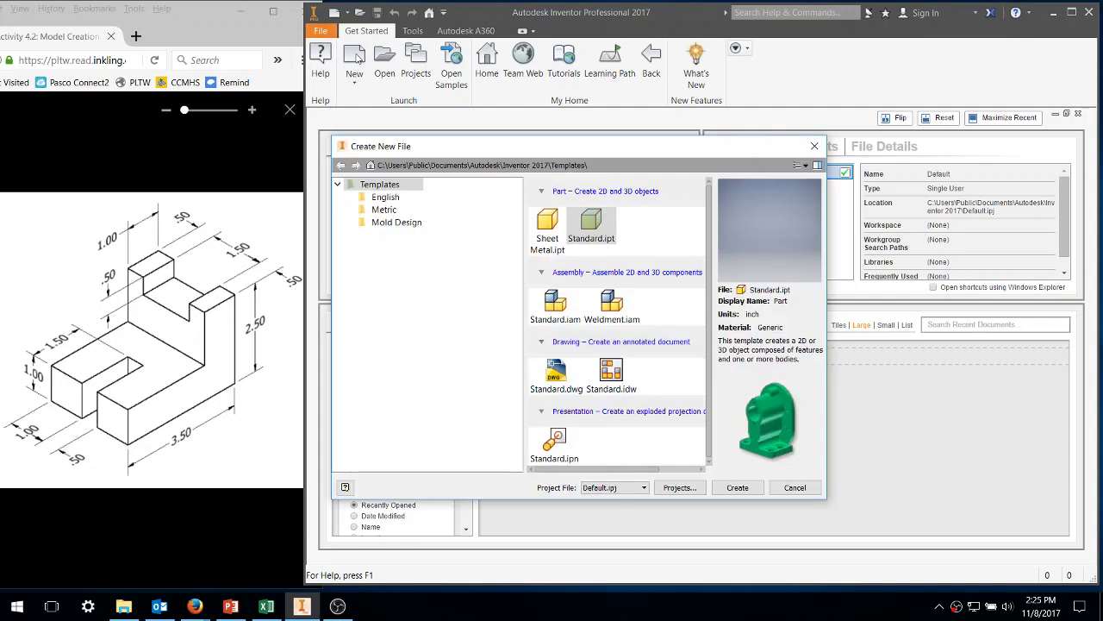
{"action": "left_click", "coordinate": [748, 497]}
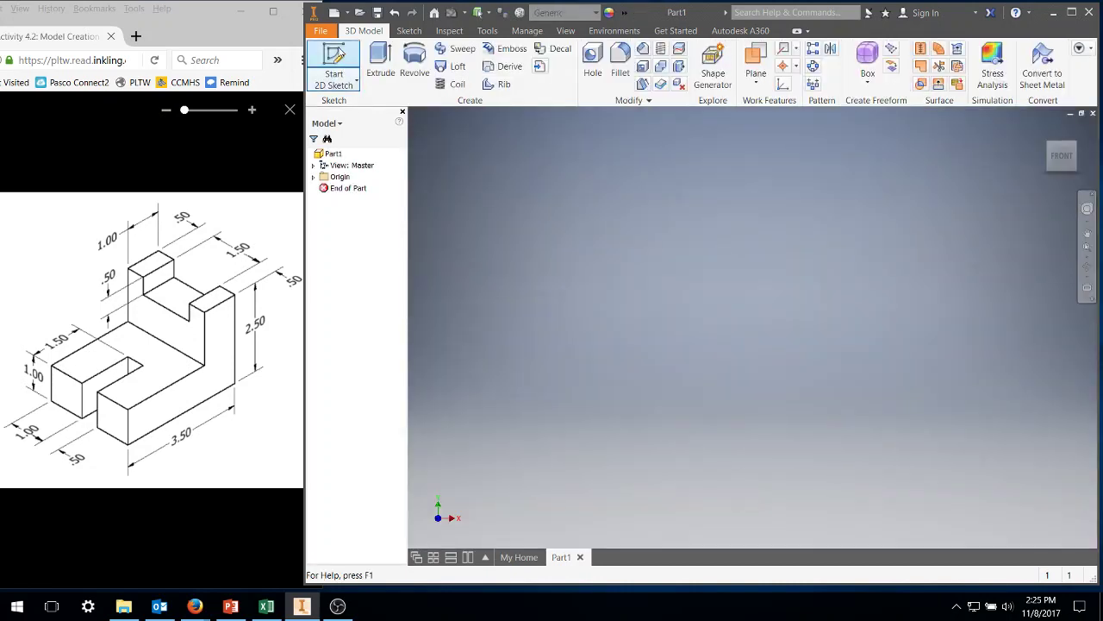
{"action": "left_click", "coordinate": [341, 55]}
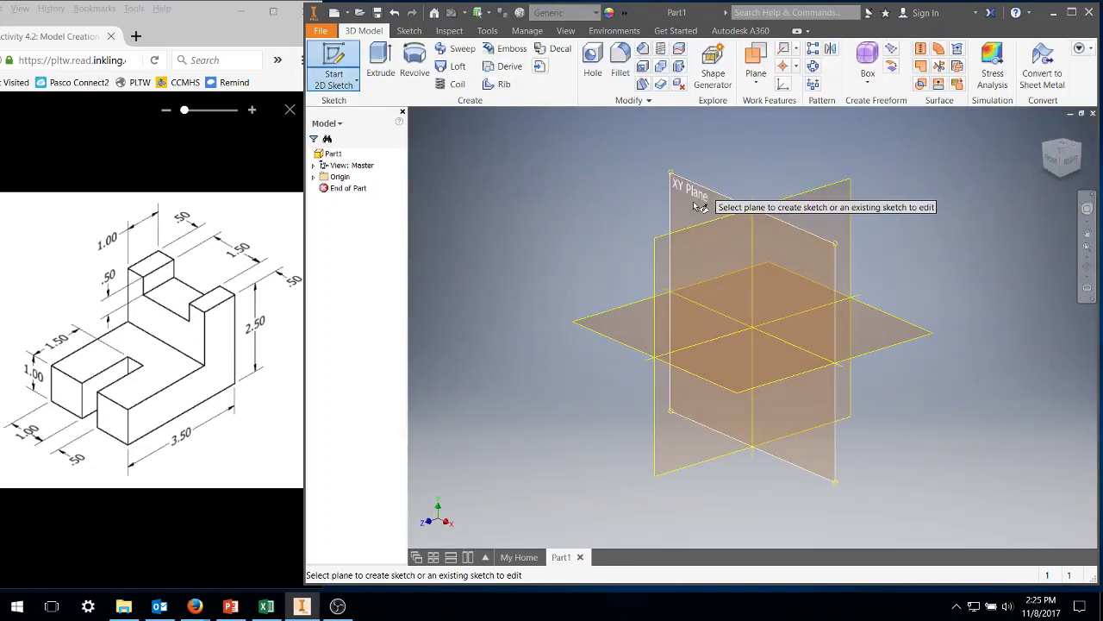
{"action": "left_click", "coordinate": [695, 204]}
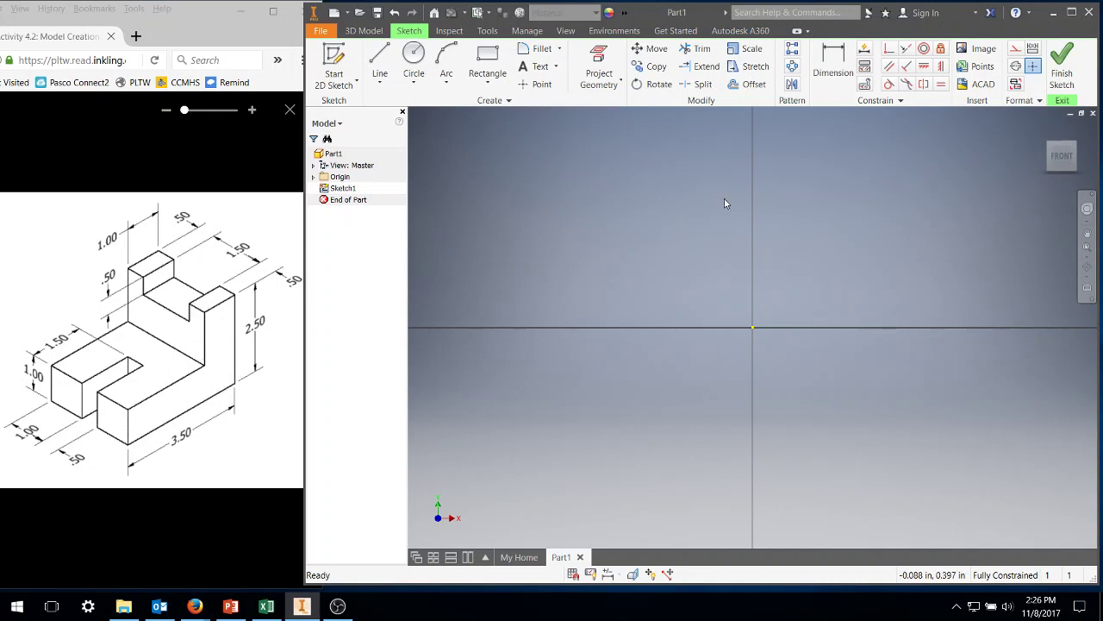
Step: Draw a vertical line 2.5 in long upward from the sketch origin
{"action": "middle_click_drag", "start_coordinate": [725, 204], "coordinate": [781, 296]}
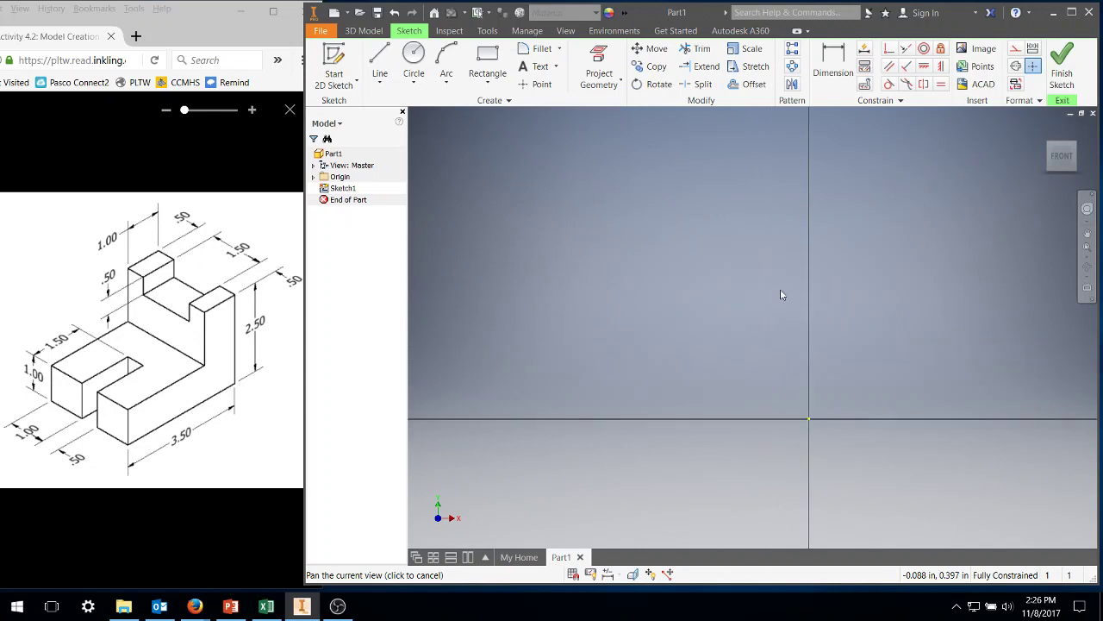
{"action": "left_click", "coordinate": [379, 65]}
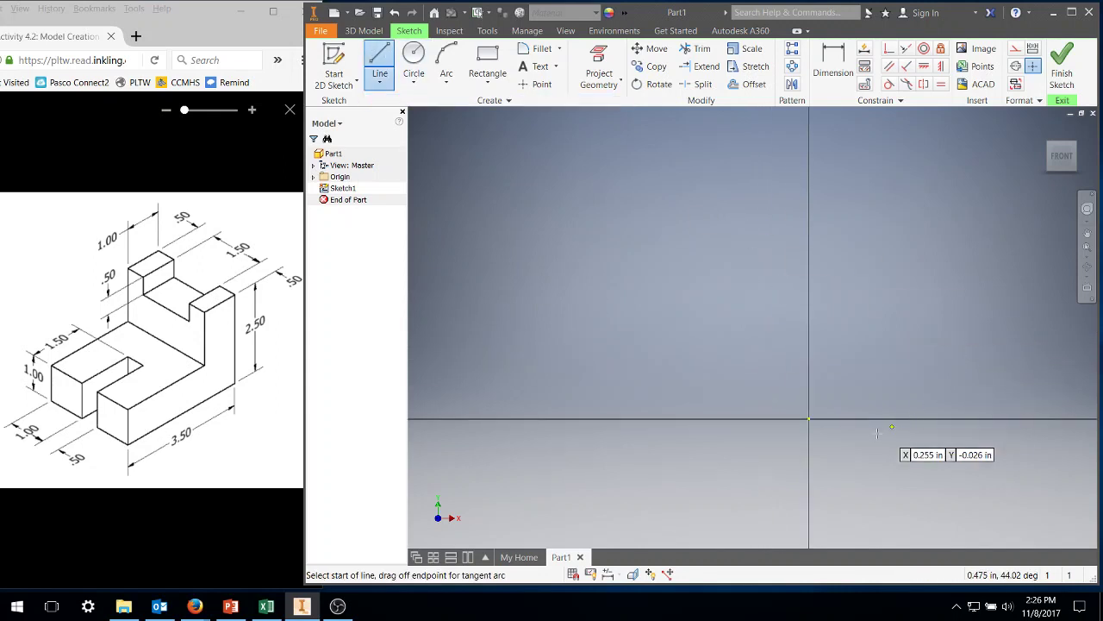
{"action": "left_click", "coordinate": [810, 420]}
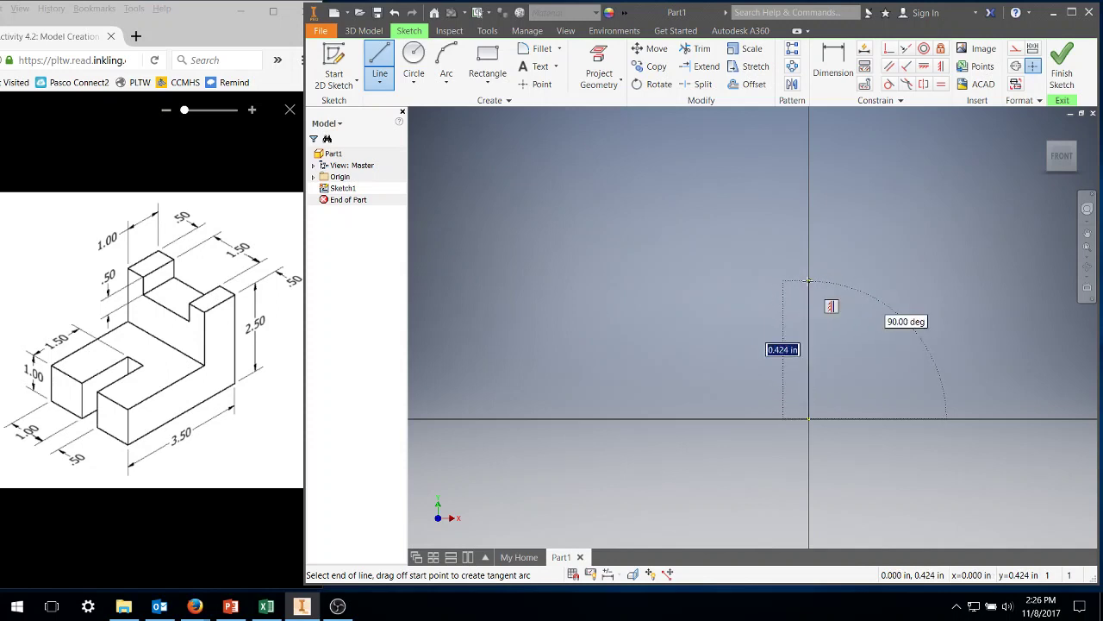
{"action": "type", "text": "2.5"}
{"action": "key", "text": "Return"}
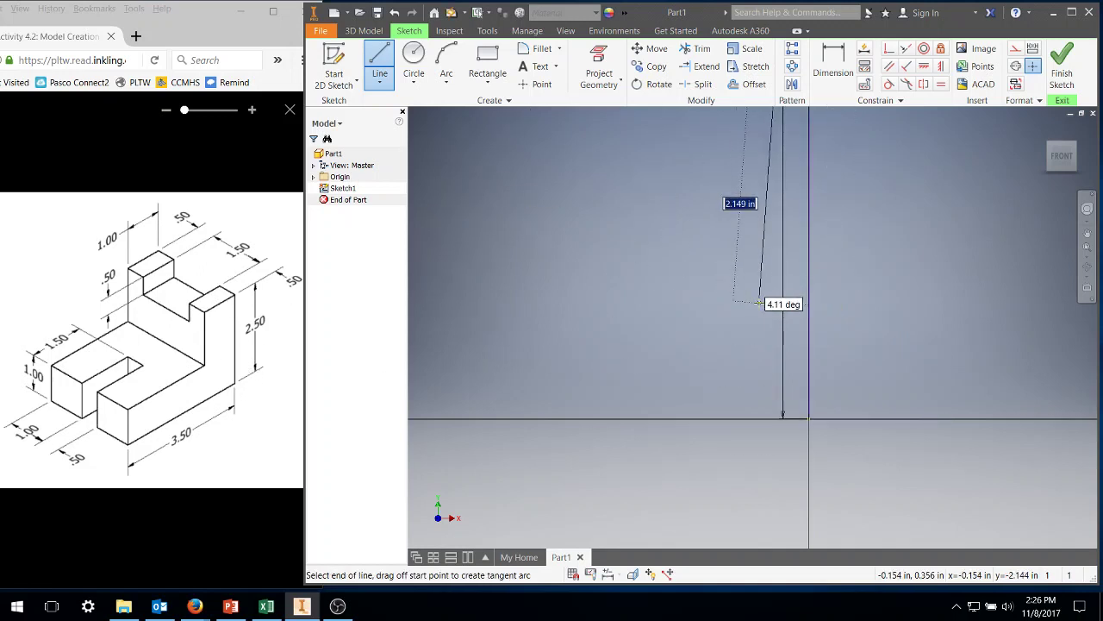
Step: Continue the profile with a 1 in horizontal line toward negative X from the vertical line's upper end
{"action": "scroll", "coordinate": [763, 302], "scroll_direction": "down", "scroll_amount": 3}
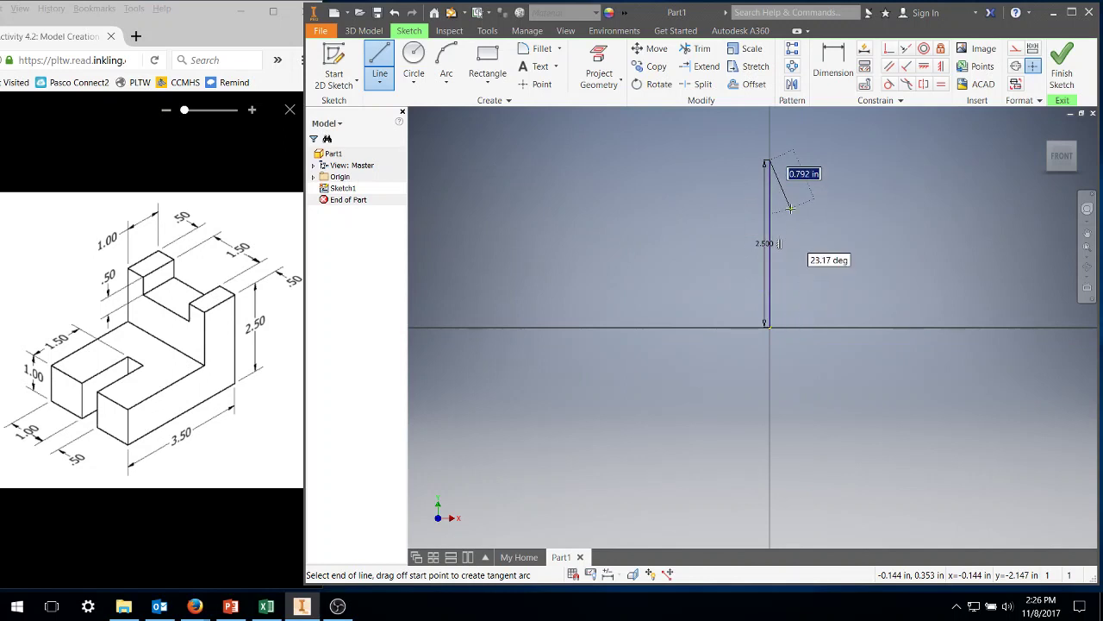
{"action": "middle_click_drag", "start_coordinate": [791, 208], "coordinate": [813, 290]}
{"action": "key", "text": "F2"}
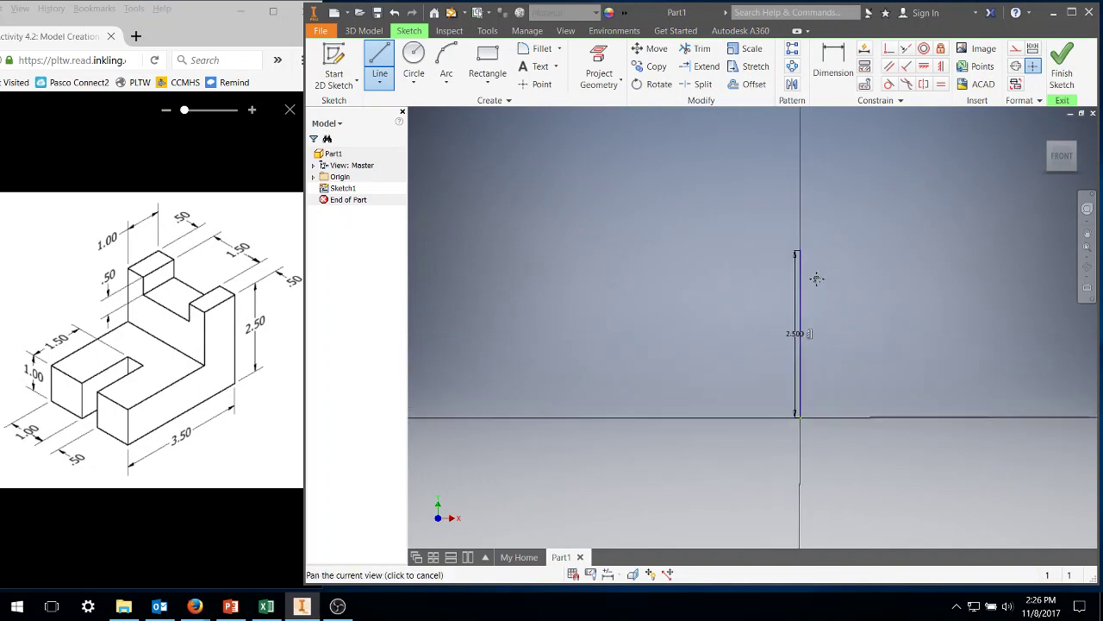
{"action": "left_click_drag", "start_coordinate": [813, 278], "coordinate": [857, 303]}
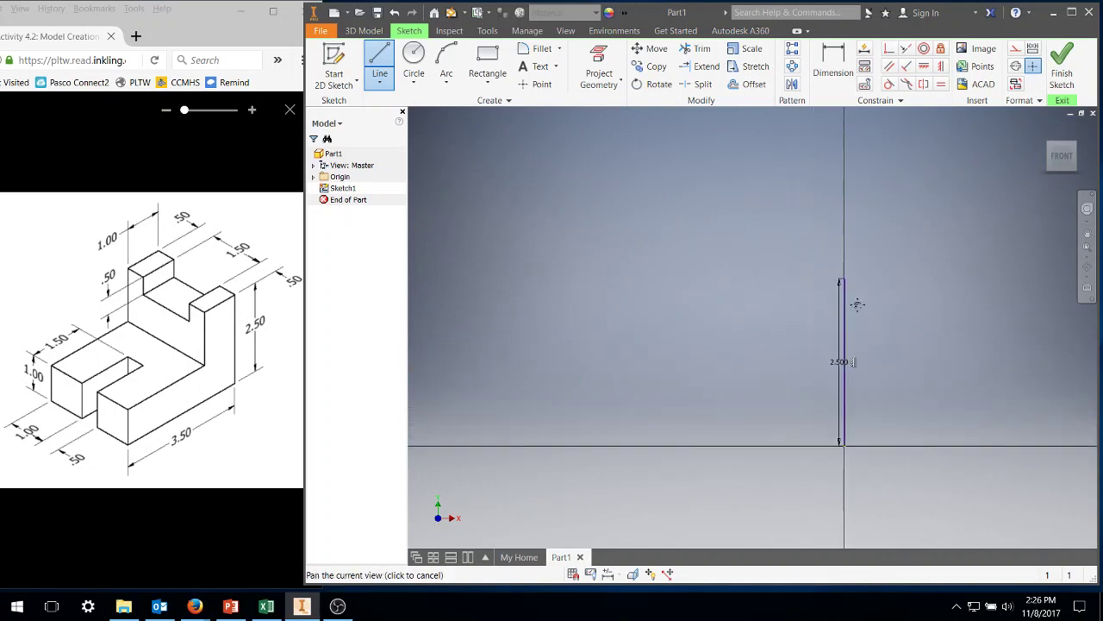
{"action": "key", "text": "Escape"}
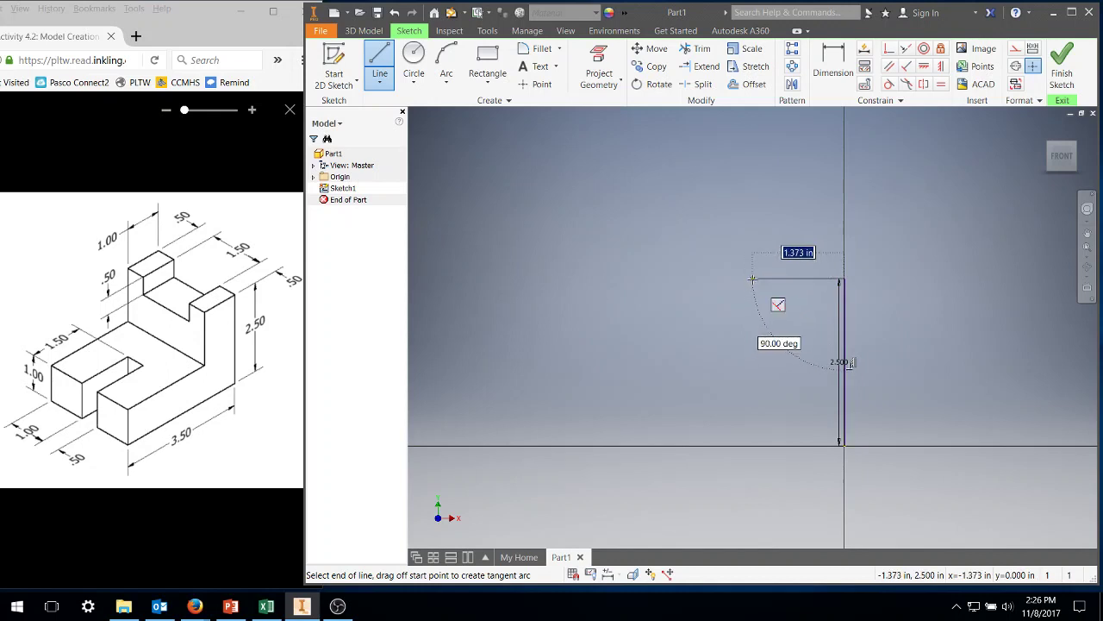
{"action": "type", "text": "1"}
{"action": "key", "text": "Tab"}
{"action": "key", "text": "Return"}
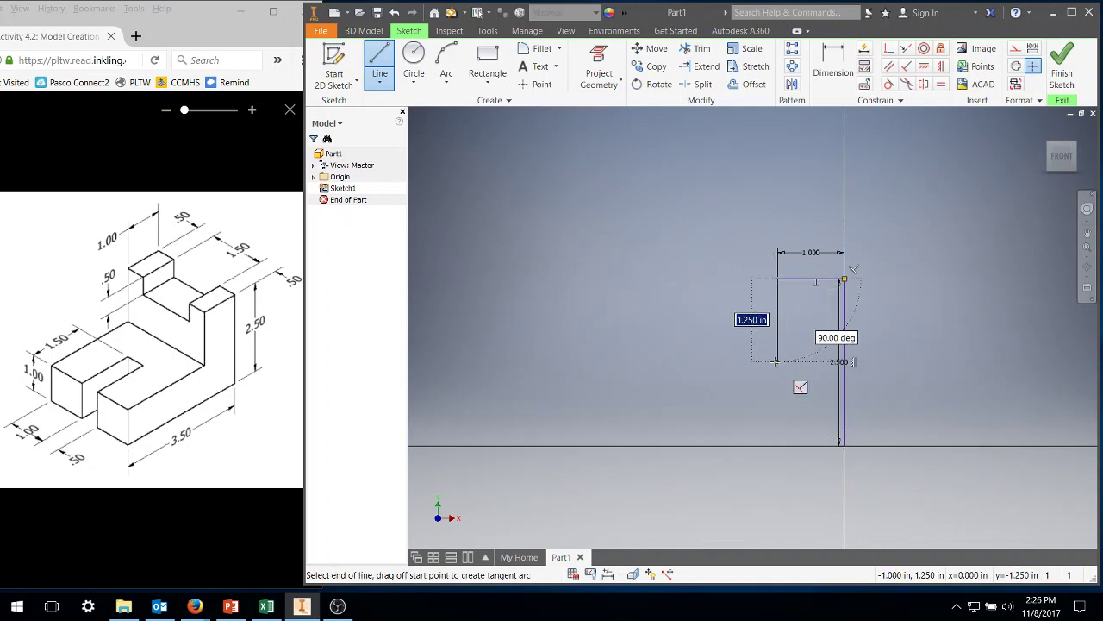
Step: Continue the profile with a 1.5 in line straight down and a 2.5 in horizontal line toward negative X
{"action": "type", "text": "1.5"}
{"action": "key", "text": "Tab"}
{"action": "key", "text": "Return"}
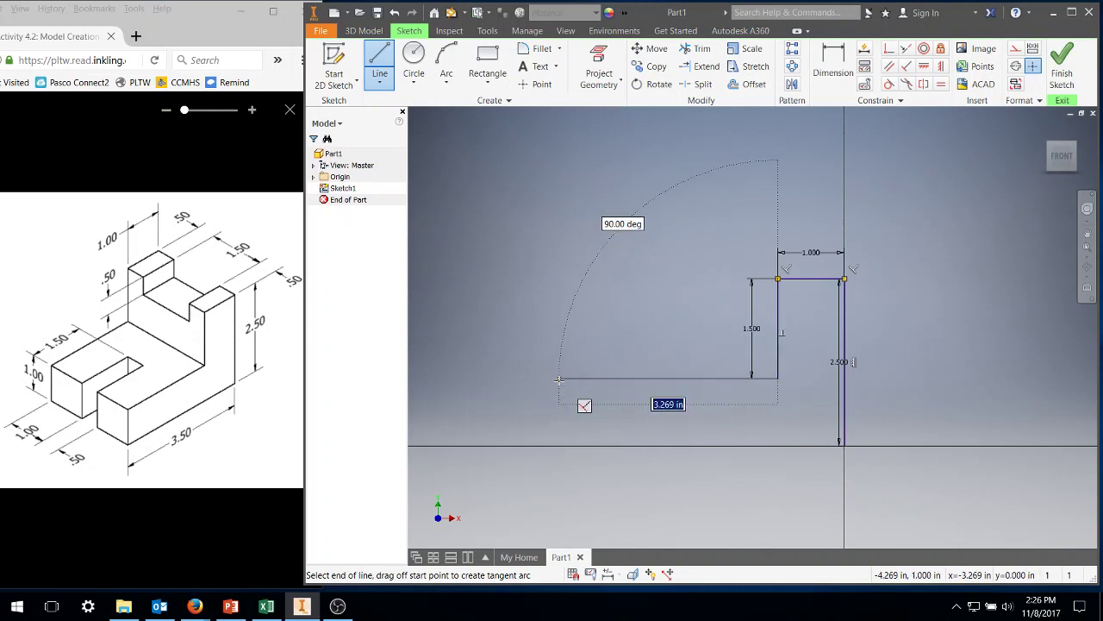
{"action": "type", "text": "2.5"}
{"action": "key", "text": "Return"}
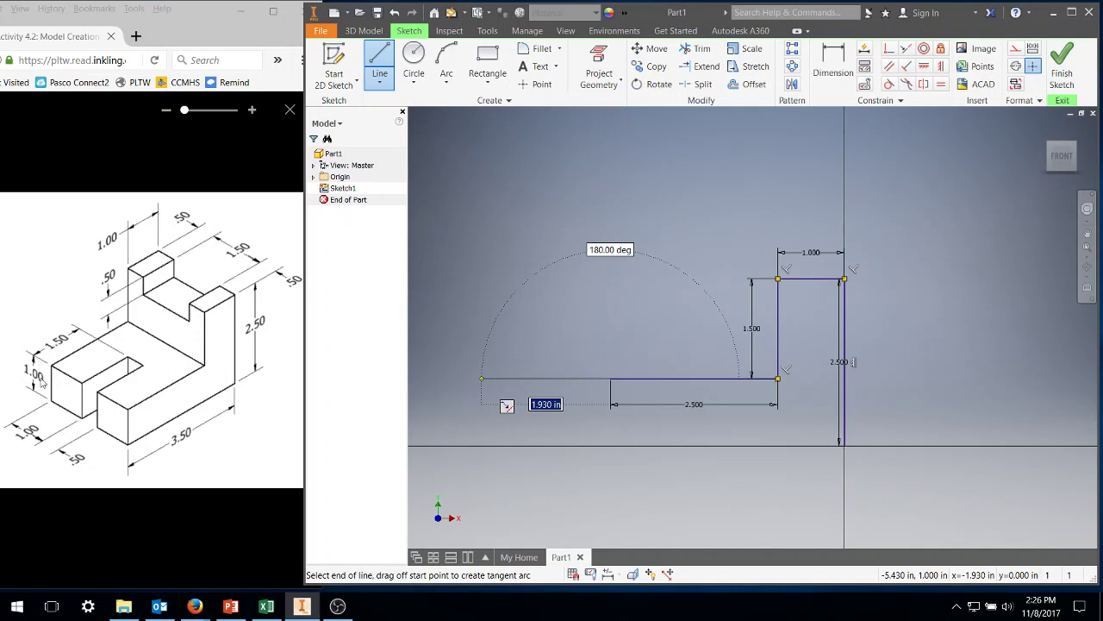
Step: Draw a 1 in line straight down and close the L-shaped profile back at the origin
{"action": "left_click_drag", "start_coordinate": [481, 378], "coordinate": [611, 458]}
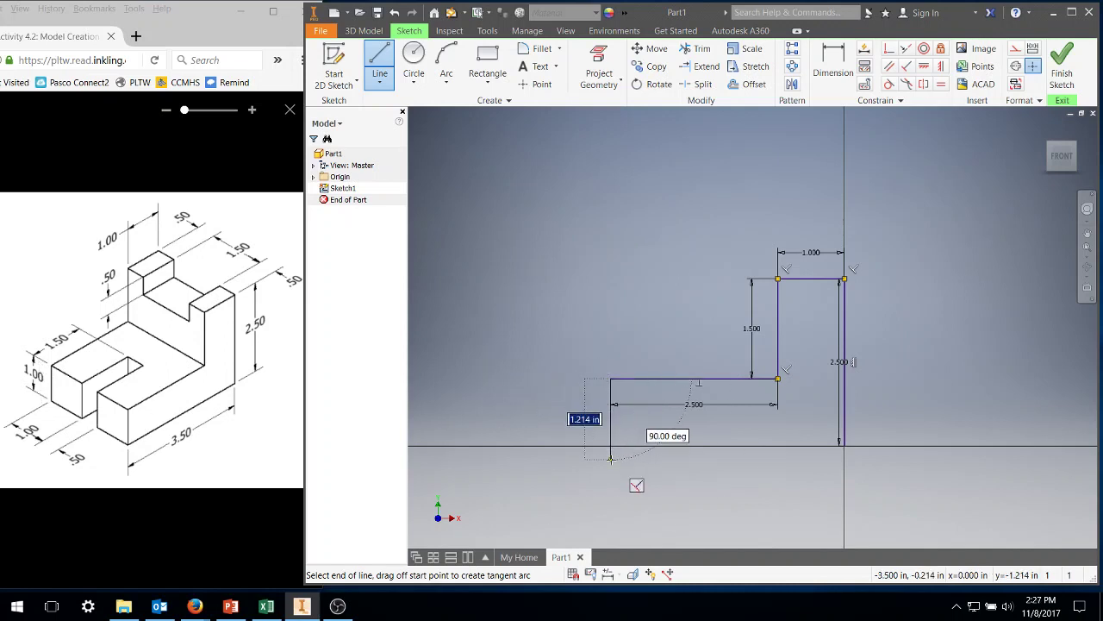
{"action": "type", "text": "1"}
{"action": "key", "text": "Tab"}
{"action": "key", "text": "Return"}
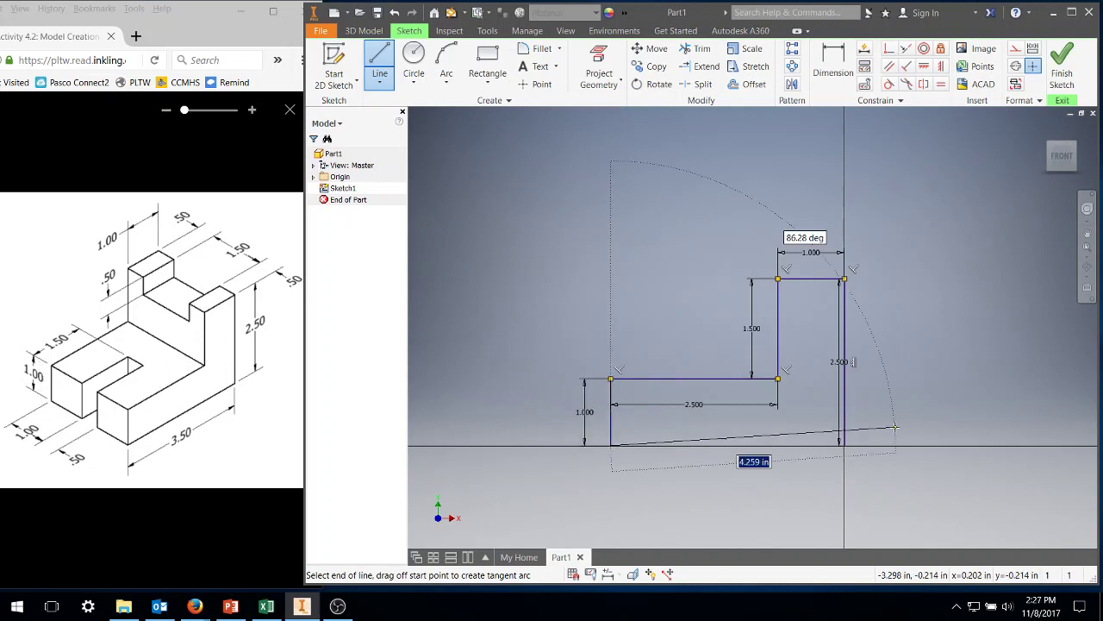
{"action": "left_click", "coordinate": [844, 446]}
{"action": "right_click", "coordinate": [913, 369]}
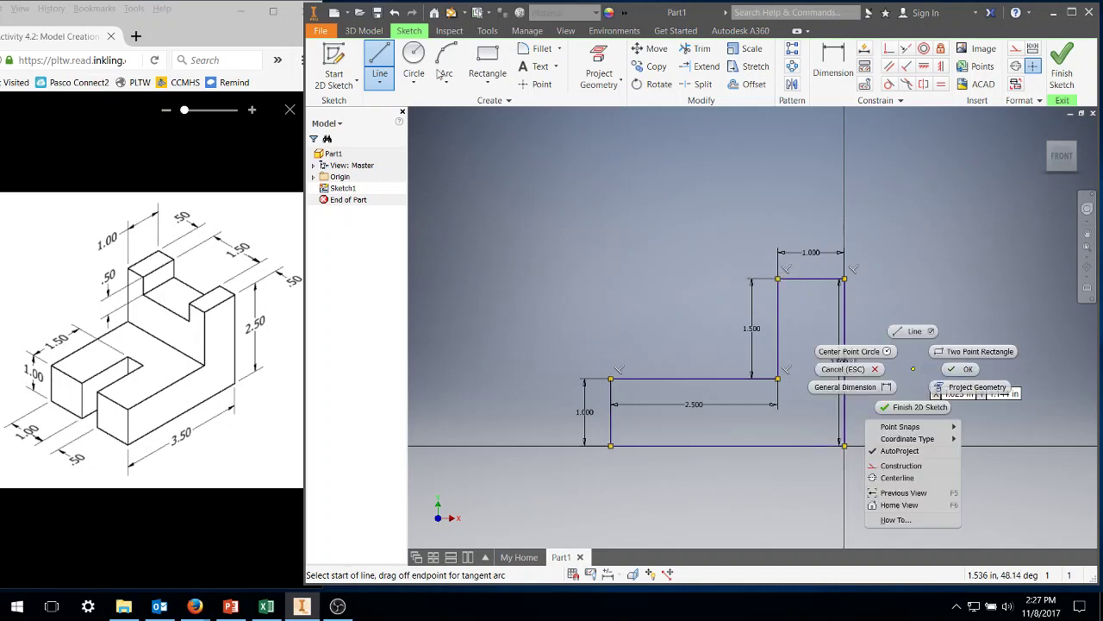
{"action": "left_click", "coordinate": [957, 371]}
Step: Finish the sketch and extrude the L-shaped profile 2.5 in as a solid
{"action": "left_click", "coordinate": [1060, 68]}
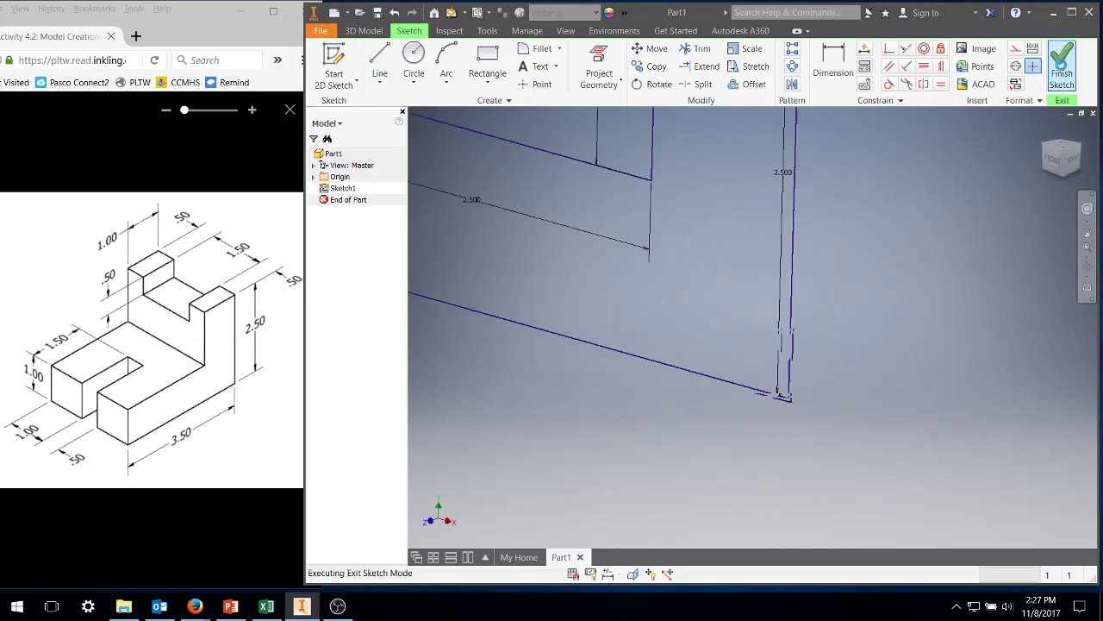
{"action": "left_click", "coordinate": [1046, 130]}
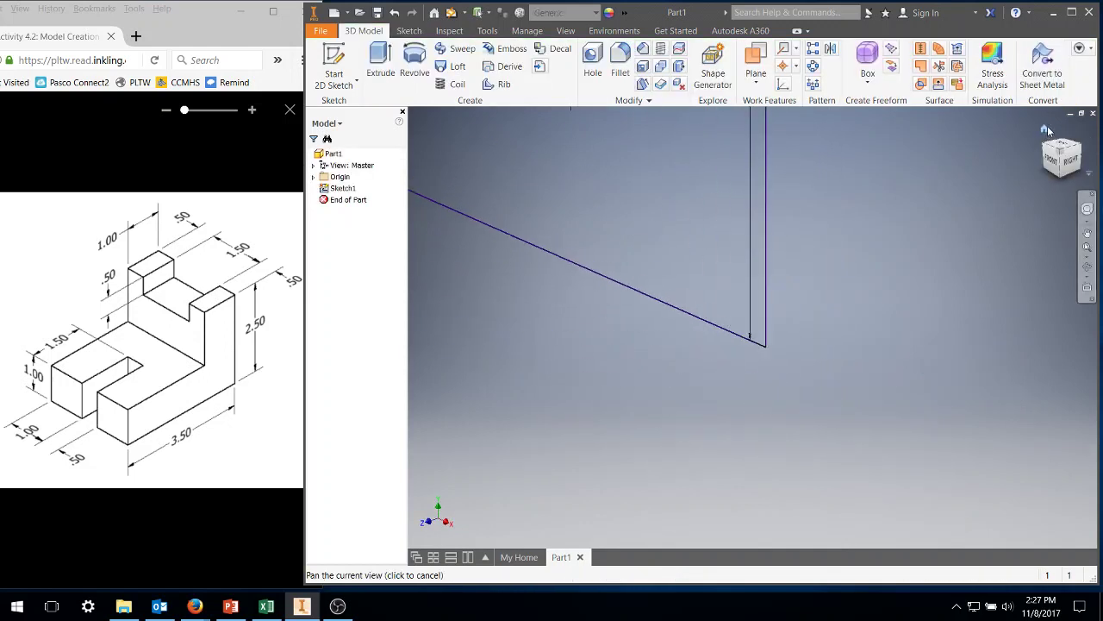
{"action": "left_click", "coordinate": [380, 61]}
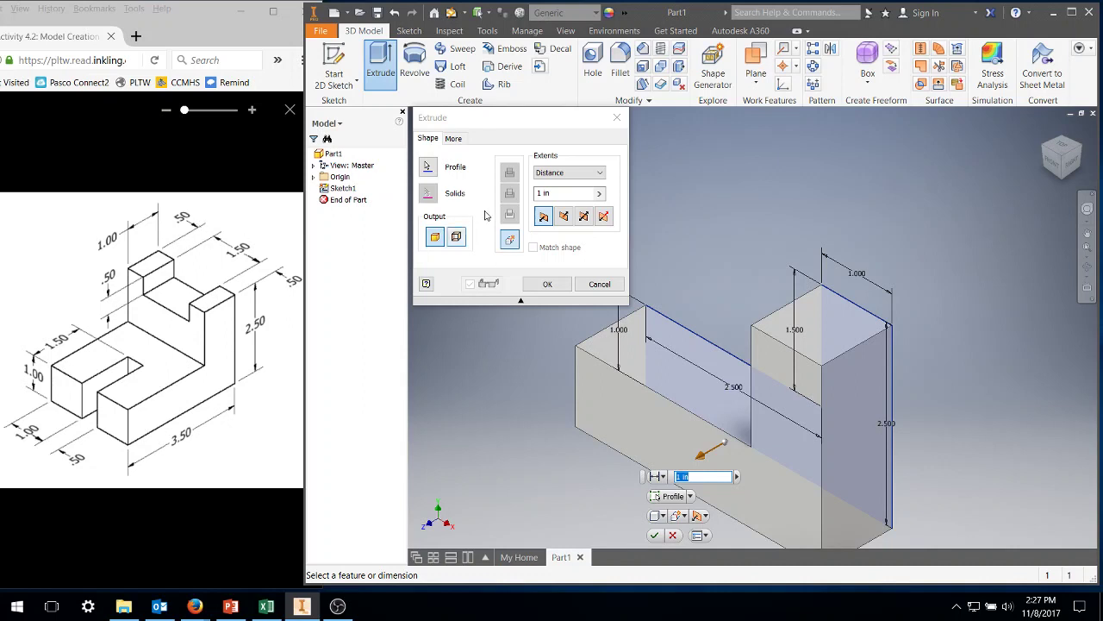
{"action": "left_click", "coordinate": [533, 197]}
{"action": "type", "text": "2.5"}
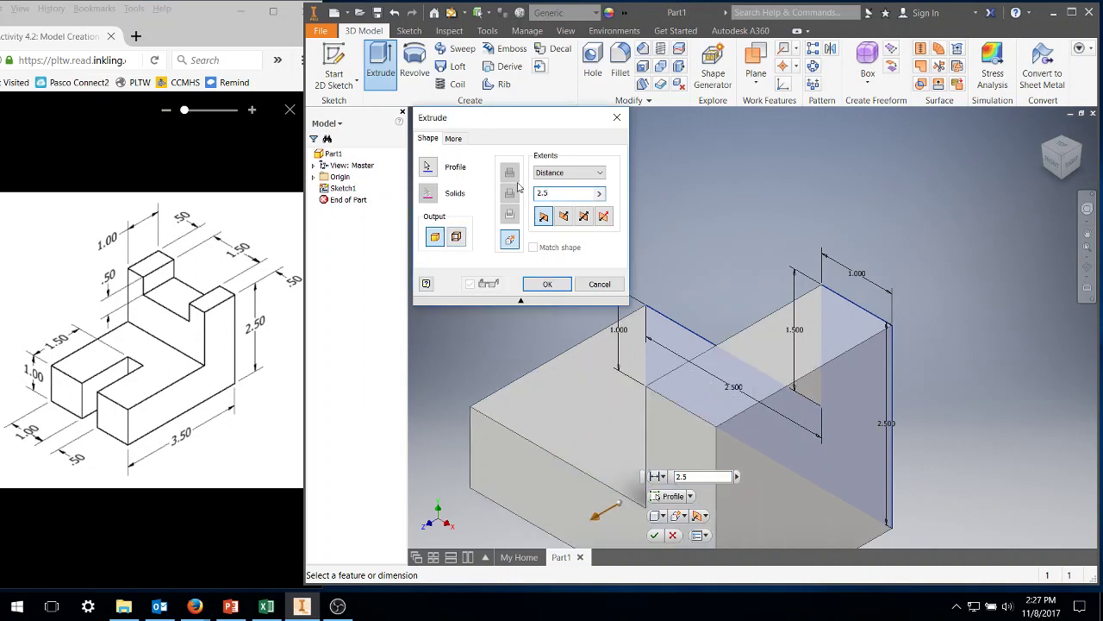
{"action": "key", "text": "Return"}
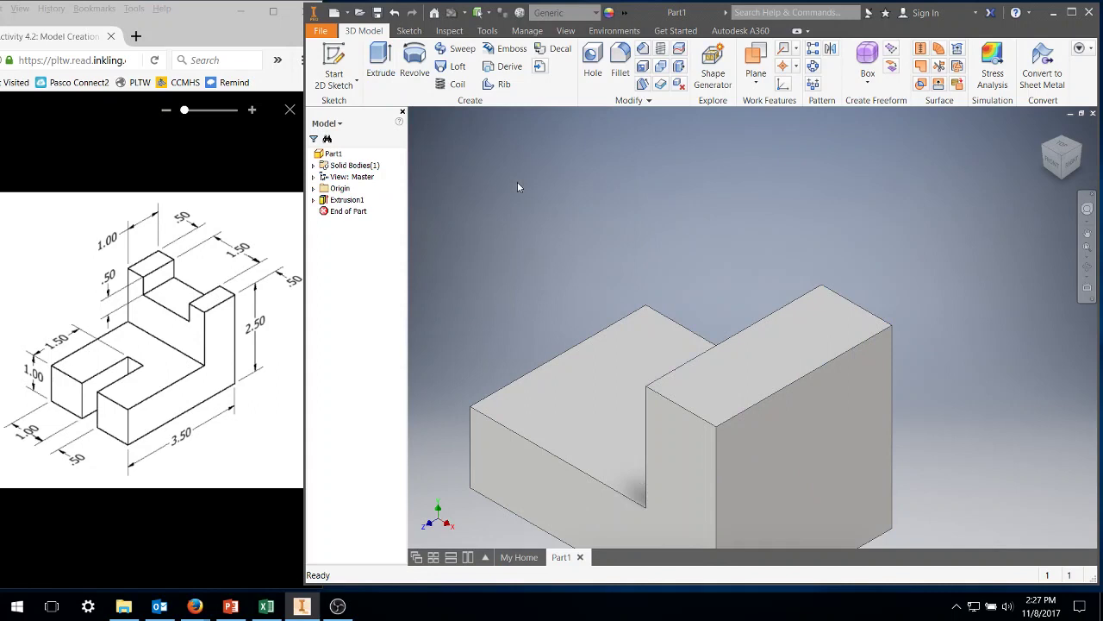
Step: Start a new 2D sketch on the upper face of the block's low 1 in step
{"action": "middle_click_drag", "start_coordinate": [827, 387], "coordinate": [801, 295]}
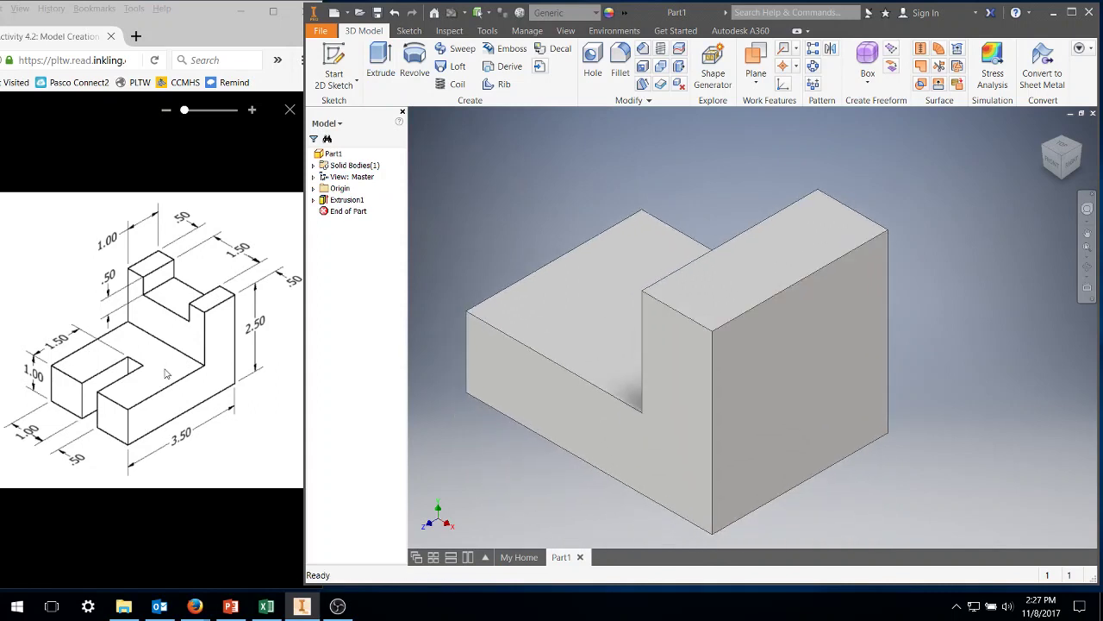
{"action": "left_click", "coordinate": [559, 301]}
{"action": "left_click", "coordinate": [334, 69]}
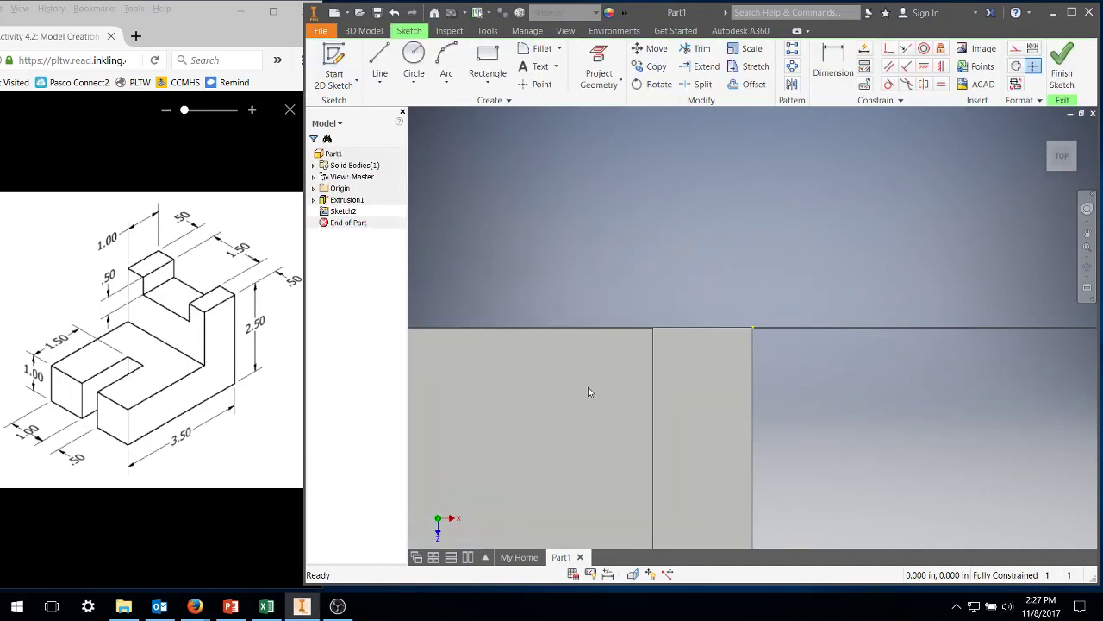
Step: Sketch a 1.5 in by 0.5 in rectangle for the slot, overlapping the free end edge of the low step
{"action": "mouse_move", "coordinate": [588, 388]}
{"action": "middle_mouse_down"}
{"action": "mouse_move", "coordinate": [669, 372]}
{"action": "mouse_move", "coordinate": [801, 277]}
{"action": "middle_mouse_up"}
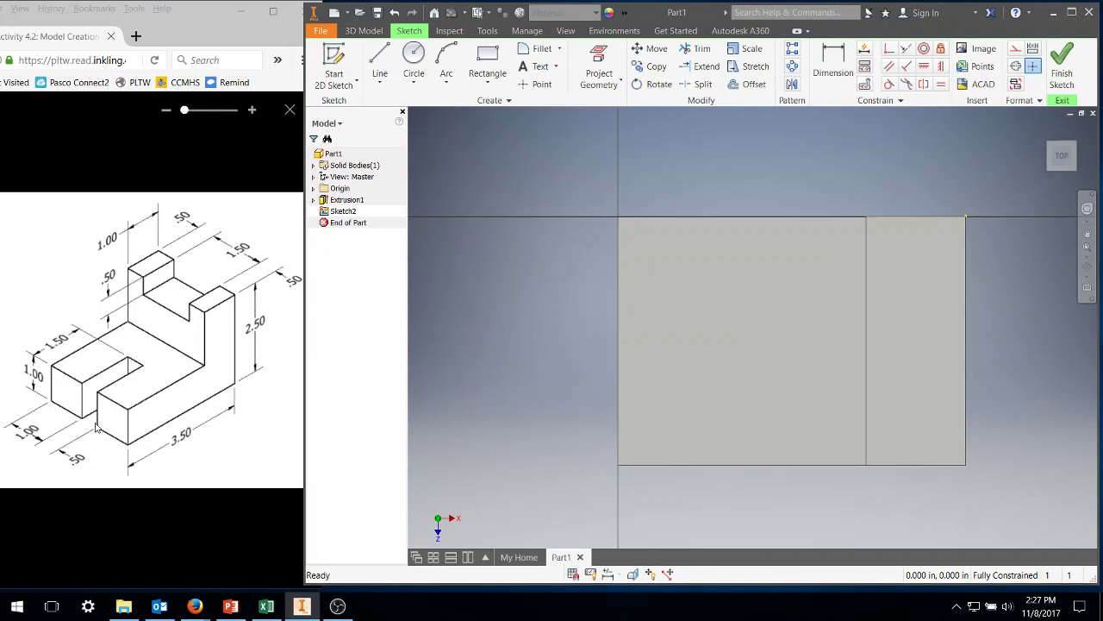
{"action": "left_click", "coordinate": [487, 62]}
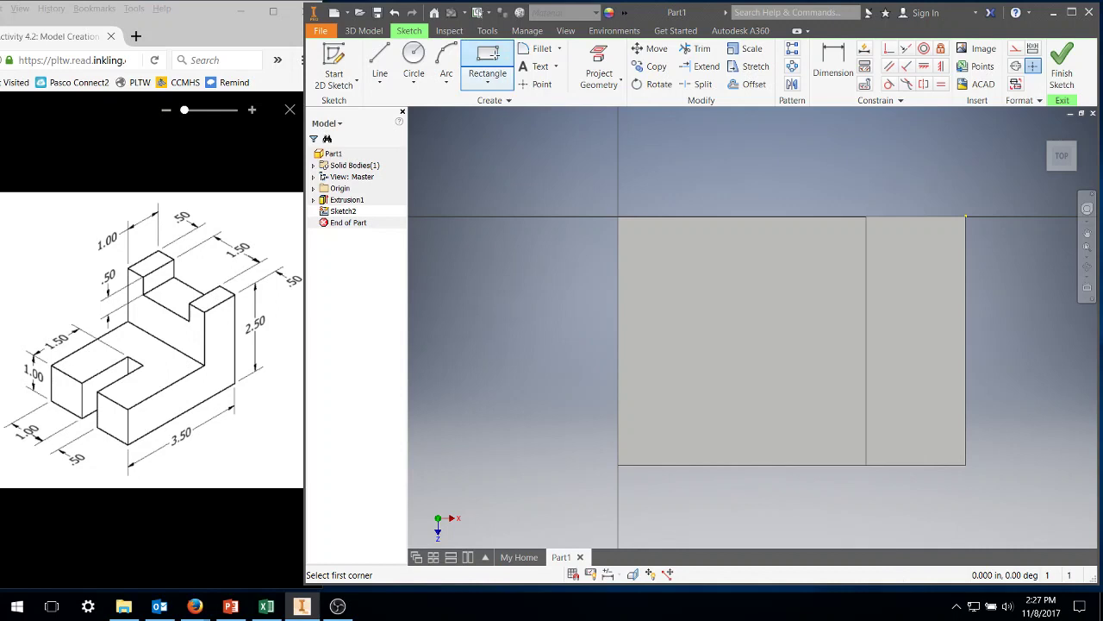
{"action": "left_click", "coordinate": [587, 312]}
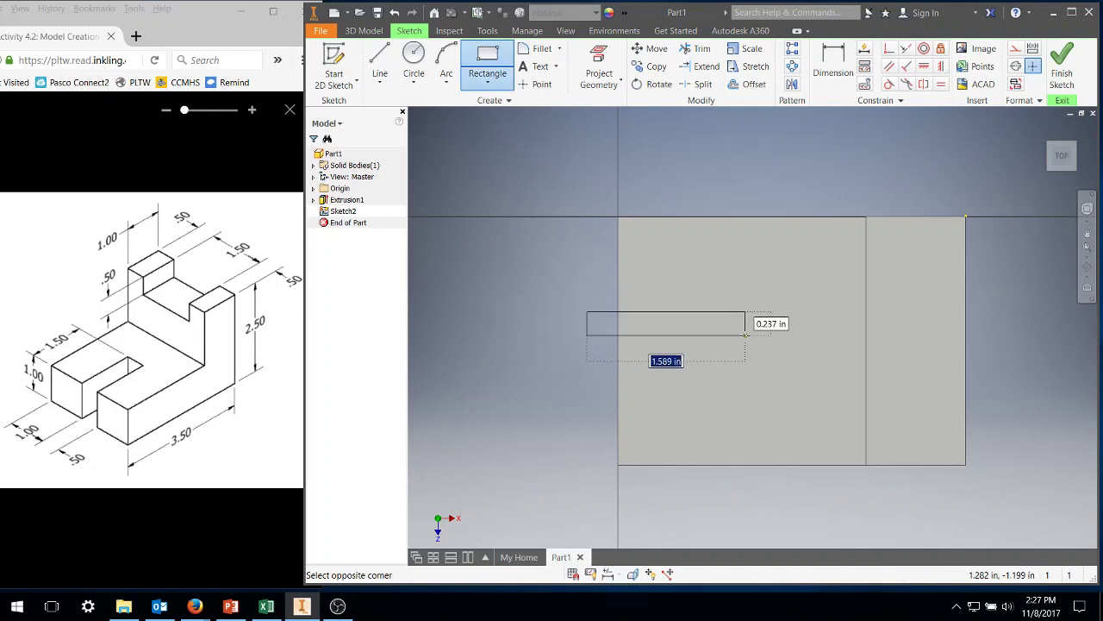
{"action": "type", "text": "1.5"}
{"action": "key", "text": "Tab"}
{"action": "type", "text": "."}
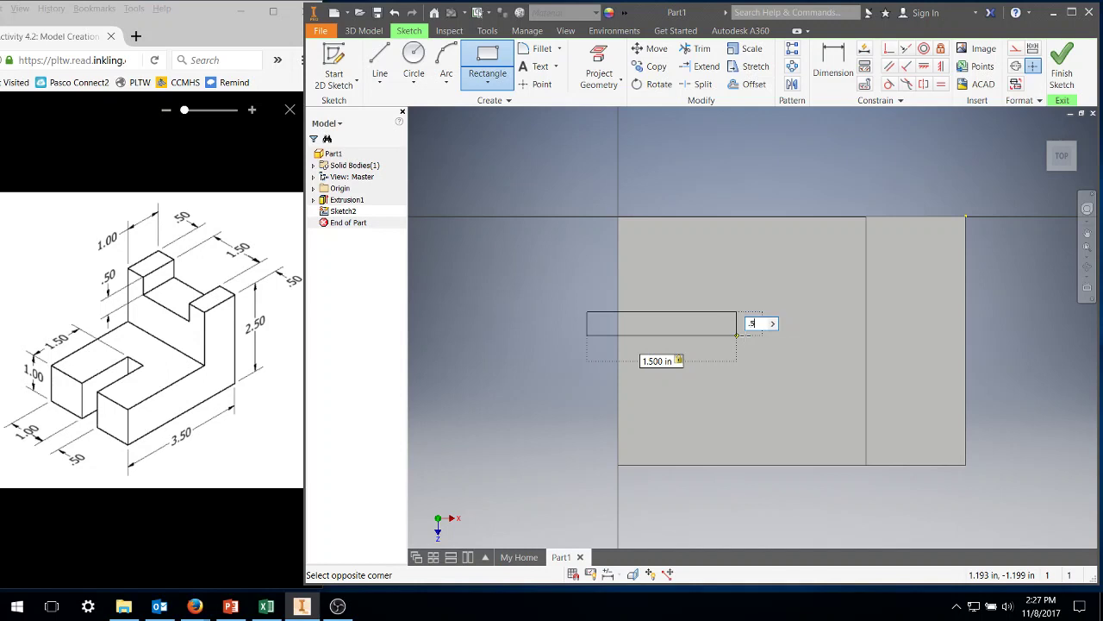
{"action": "key", "text": "Return"}
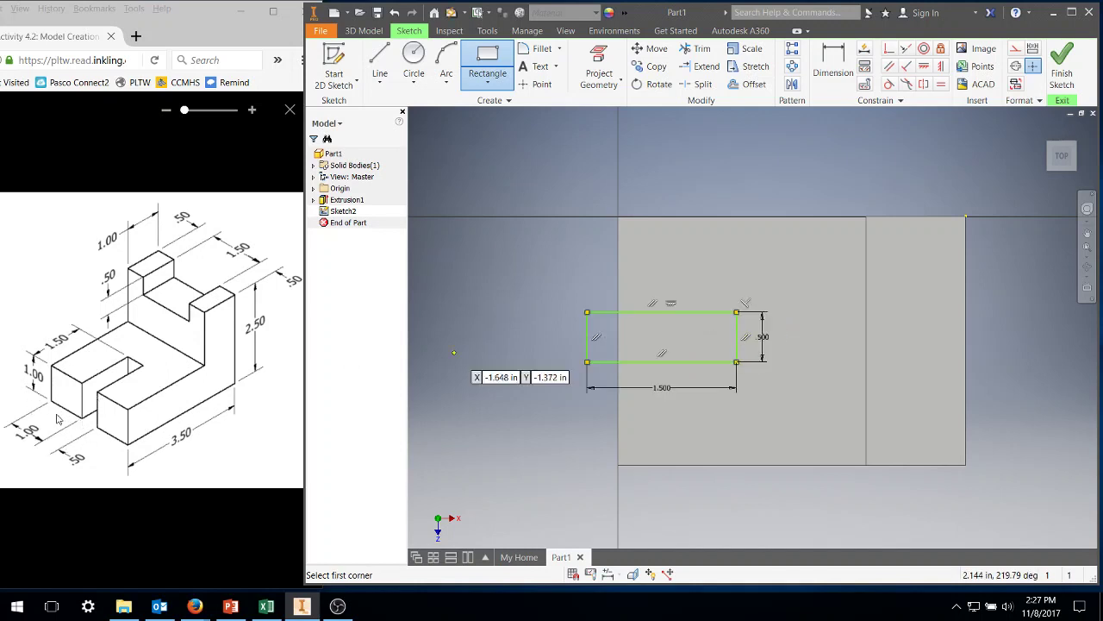
Step: Dimension the slot rectangle's long side 1 in from the block's long side edge
{"action": "left_click", "coordinate": [833, 60]}
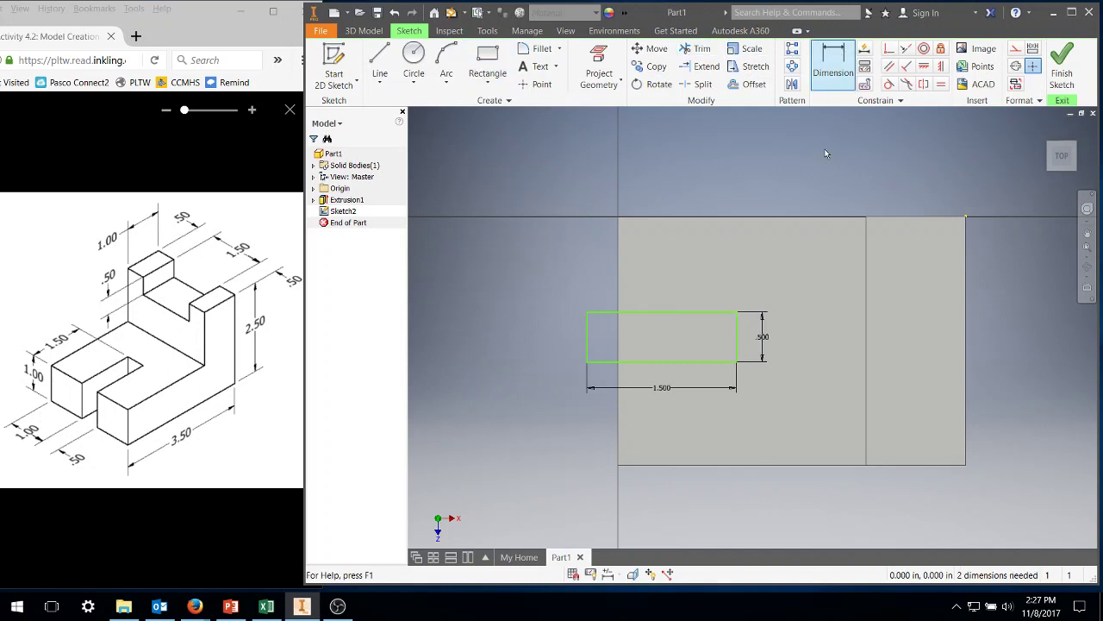
{"action": "left_click", "coordinate": [685, 314]}
{"action": "left_click", "coordinate": [696, 216]}
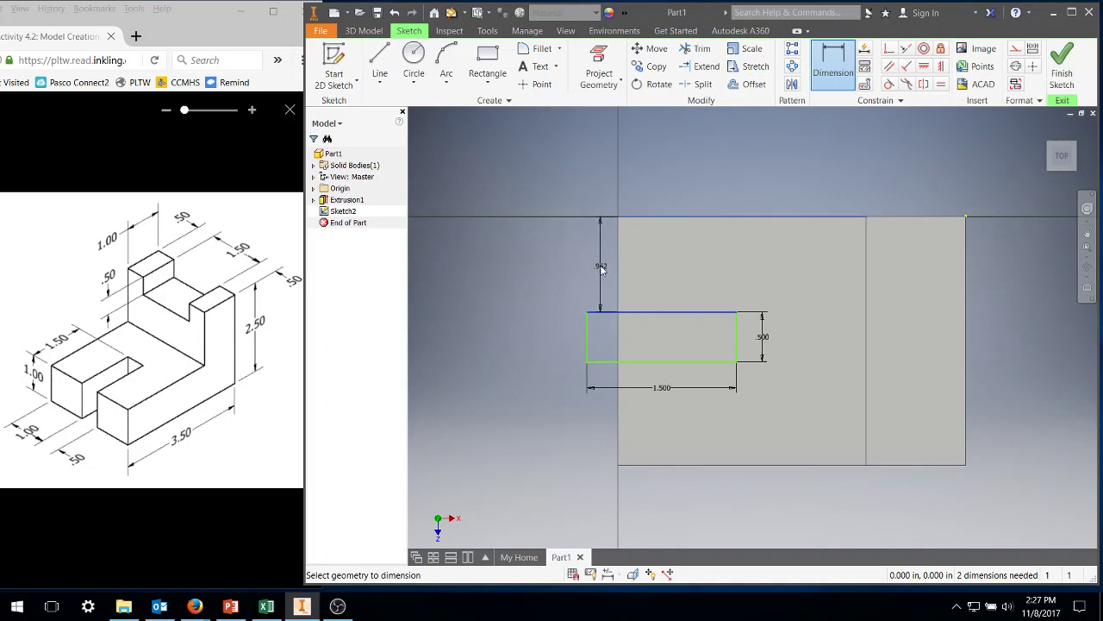
{"action": "left_click", "coordinate": [602, 270]}
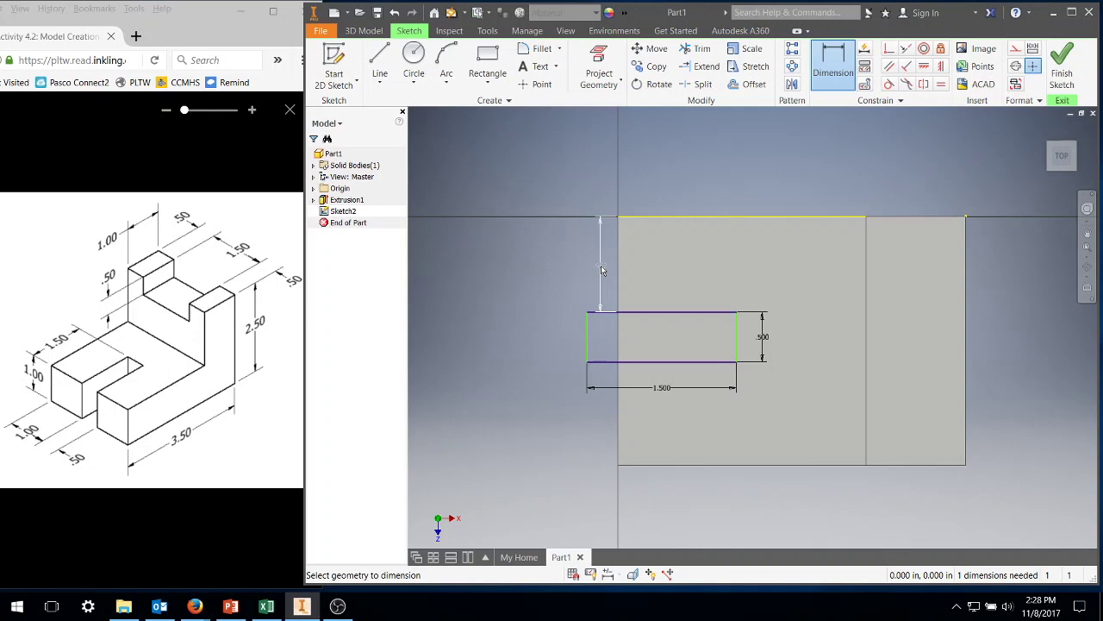
{"action": "type", "text": "1"}
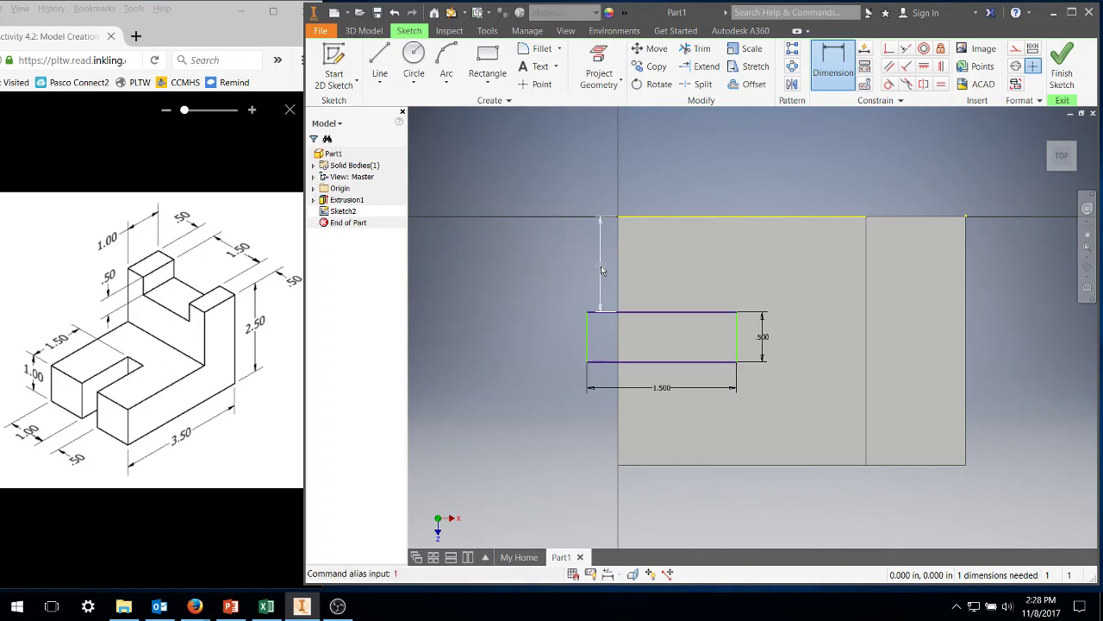
{"action": "double_click", "coordinate": [602, 270]}
{"action": "type", "text": "1"}
{"action": "key", "text": "Return"}
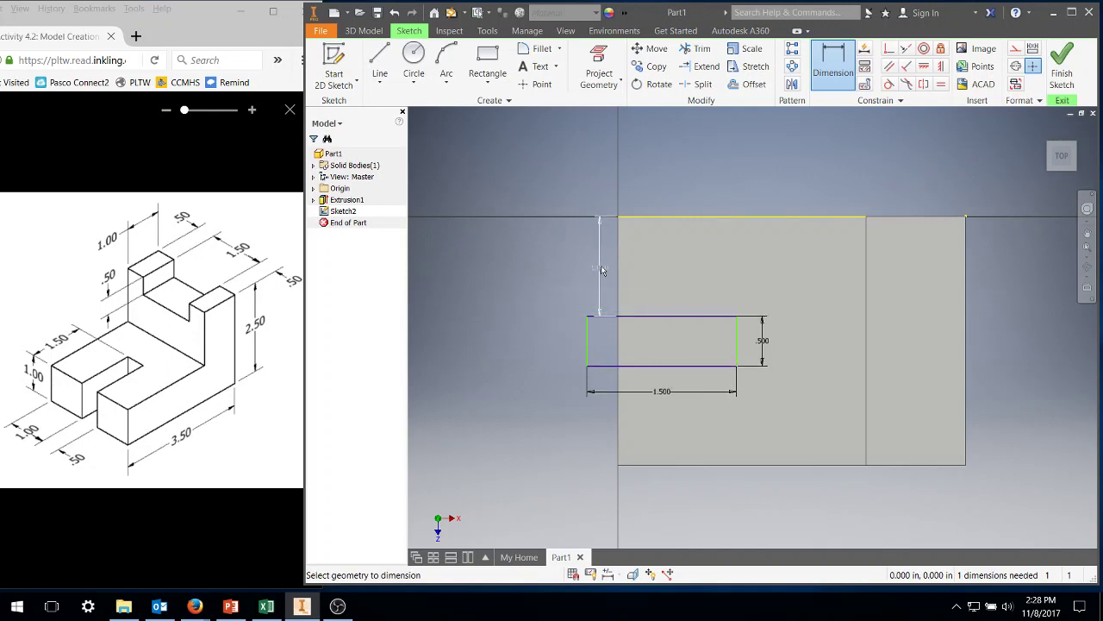
{"action": "left_click", "coordinate": [601, 270]}
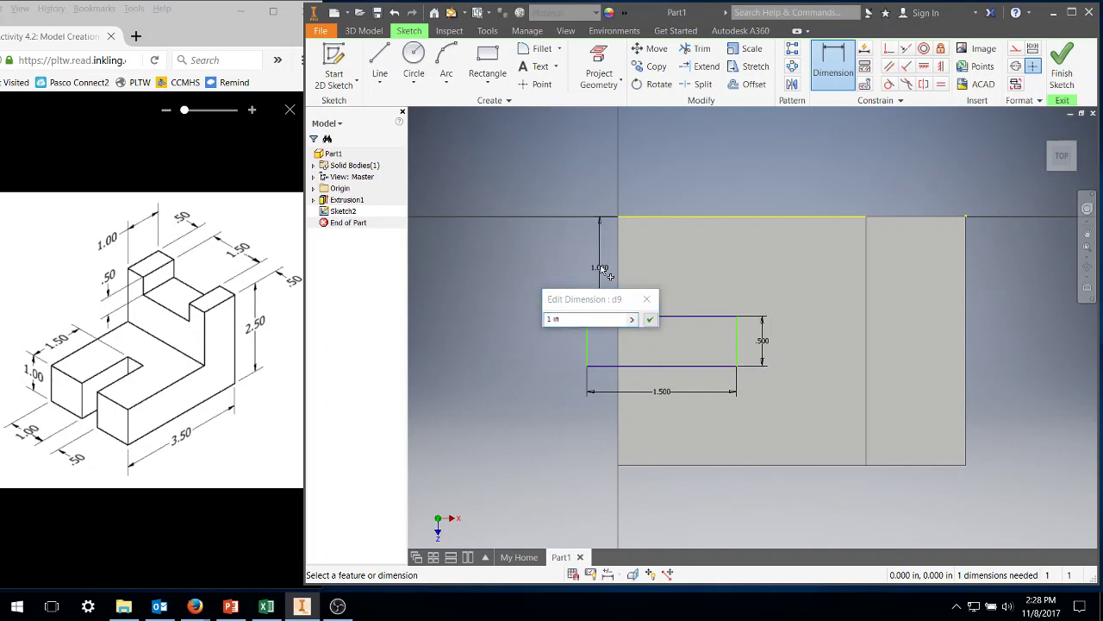
{"action": "left_click", "coordinate": [646, 299]}
{"action": "left_click", "coordinate": [834, 71]}
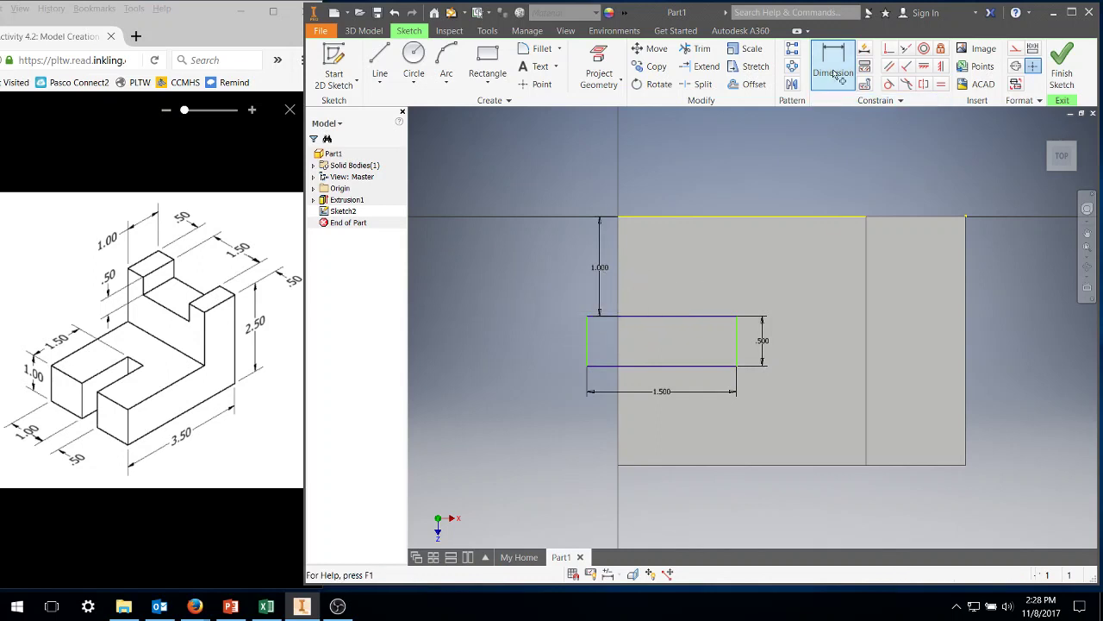
{"action": "left_click", "coordinate": [834, 74]}
{"action": "left_click", "coordinate": [602, 270]}
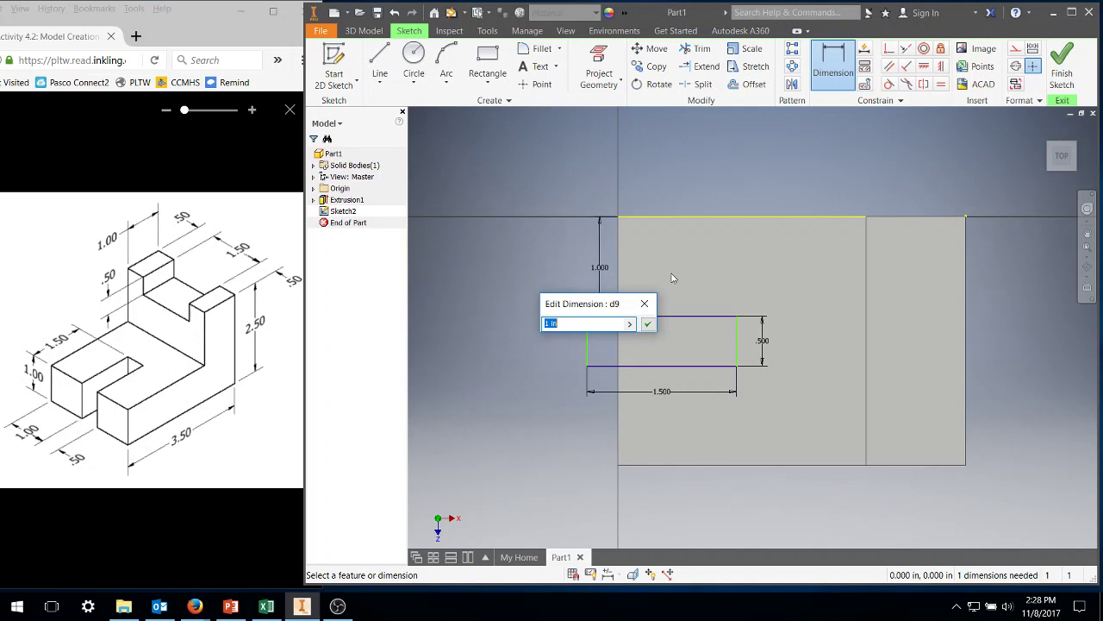
{"action": "left_click", "coordinate": [644, 303]}
{"action": "left_click", "coordinate": [606, 270]}
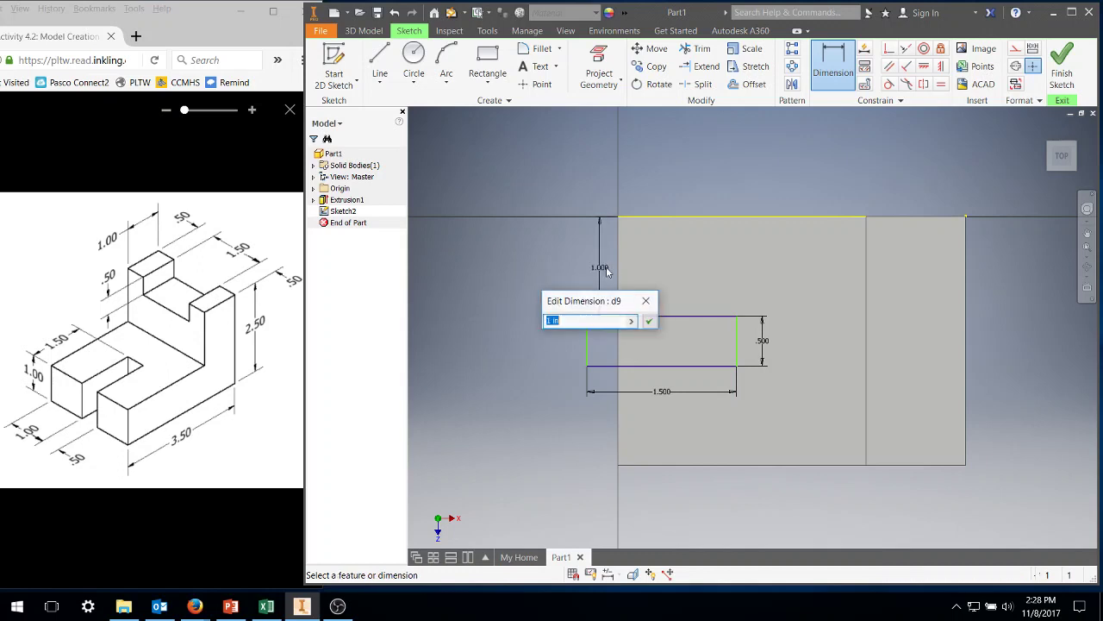
{"action": "left_click", "coordinate": [646, 300]}
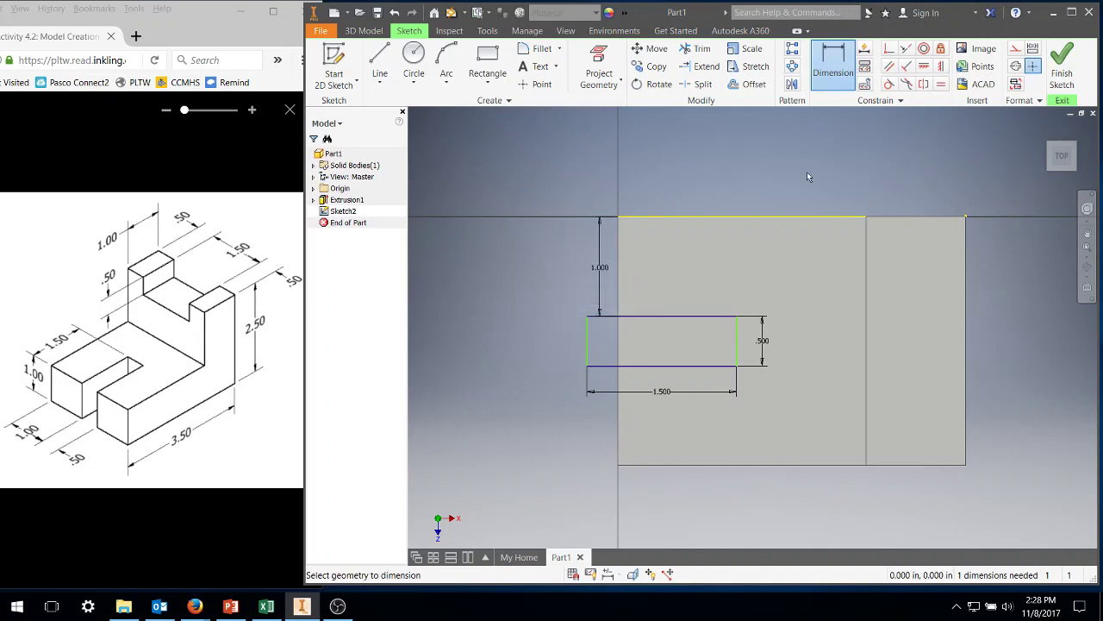
{"action": "key", "text": "Escape"}
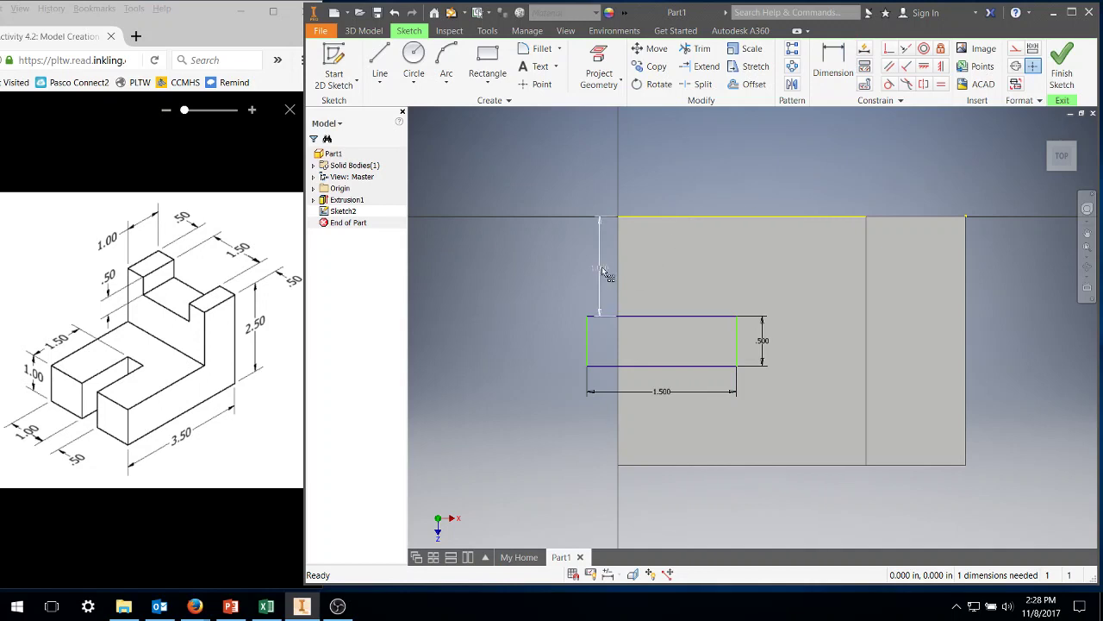
Step: Move the 1 in dimension over the block and make the rectangle's outer short side collinear with the low step's free end edge
{"action": "left_click_drag", "start_coordinate": [606, 274], "coordinate": [697, 272]}
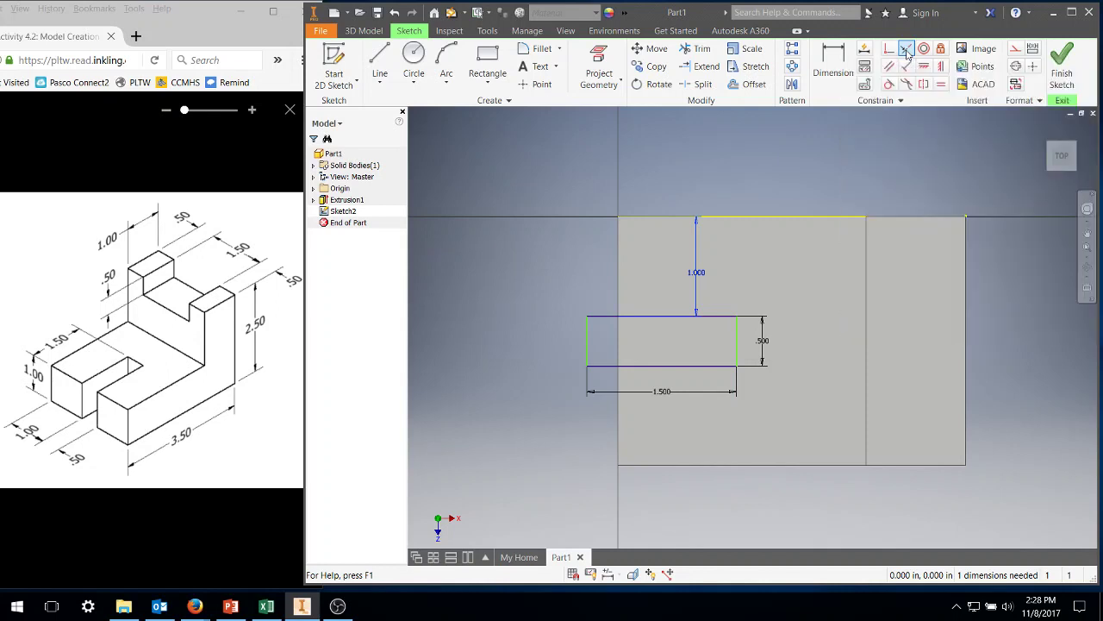
{"action": "left_click", "coordinate": [906, 51]}
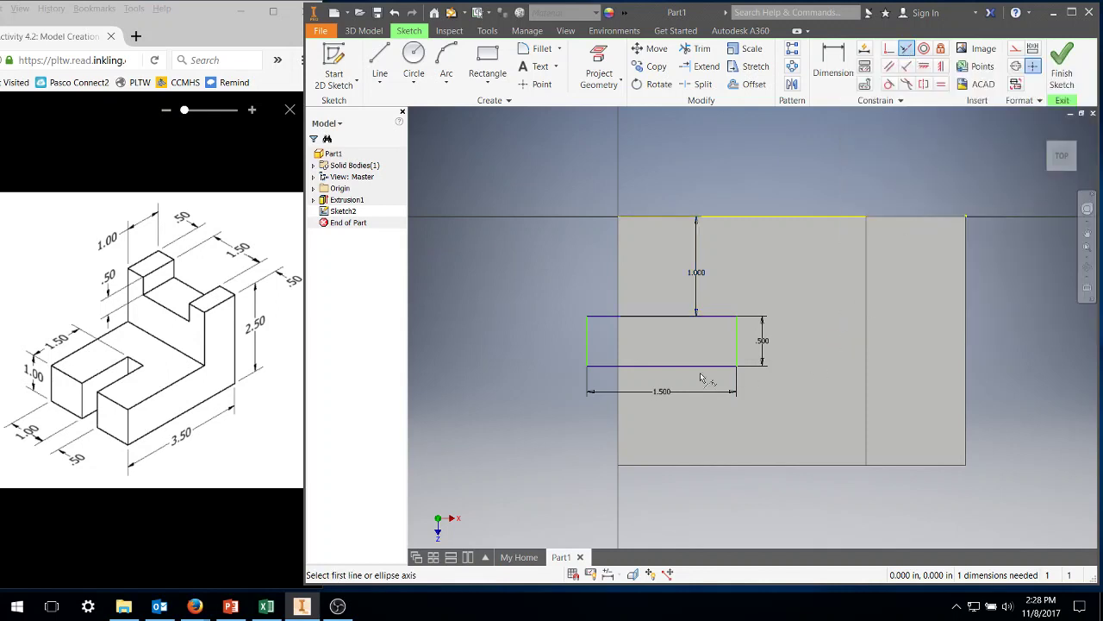
{"action": "left_click", "coordinate": [587, 351]}
{"action": "left_click", "coordinate": [620, 299]}
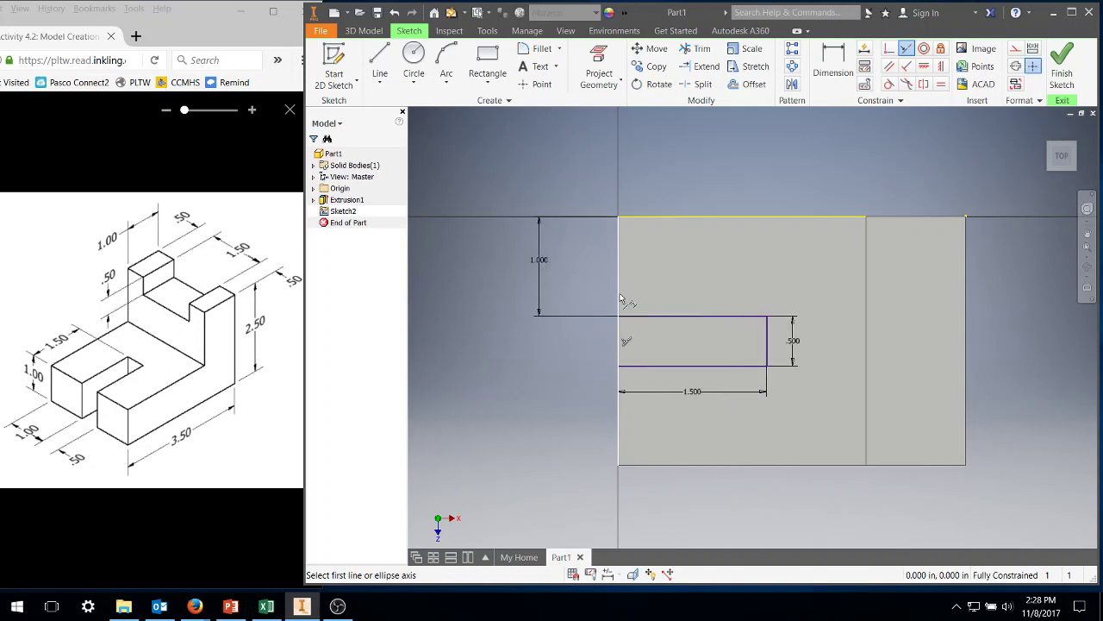
{"action": "right_click", "coordinate": [736, 170]}
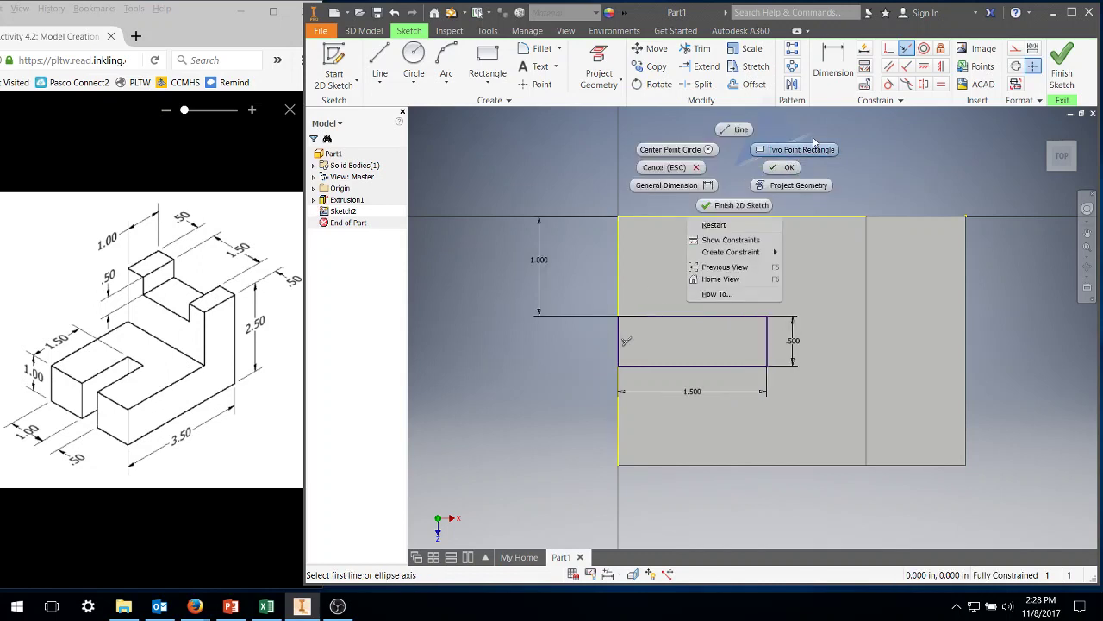
{"action": "left_click", "coordinate": [786, 169]}
Step: Finish the sketch and extrude the slot rectangle downward as a cut with extents set to All
{"action": "left_click", "coordinate": [1062, 65]}
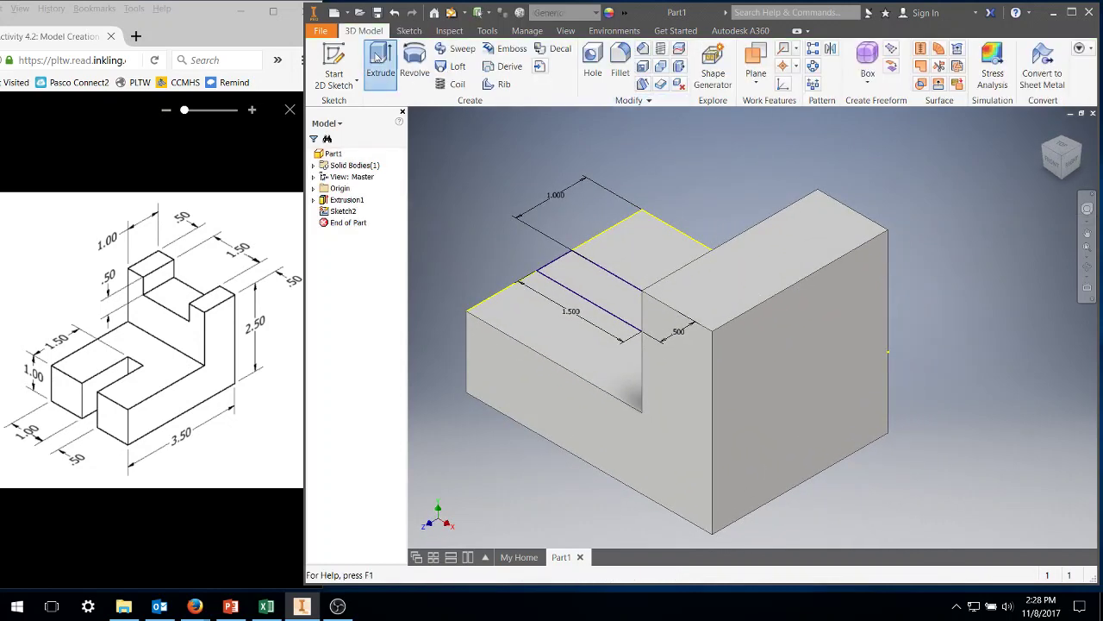
{"action": "left_click", "coordinate": [380, 62]}
{"action": "middle_click_drag", "start_coordinate": [660, 264], "coordinate": [698, 302]}
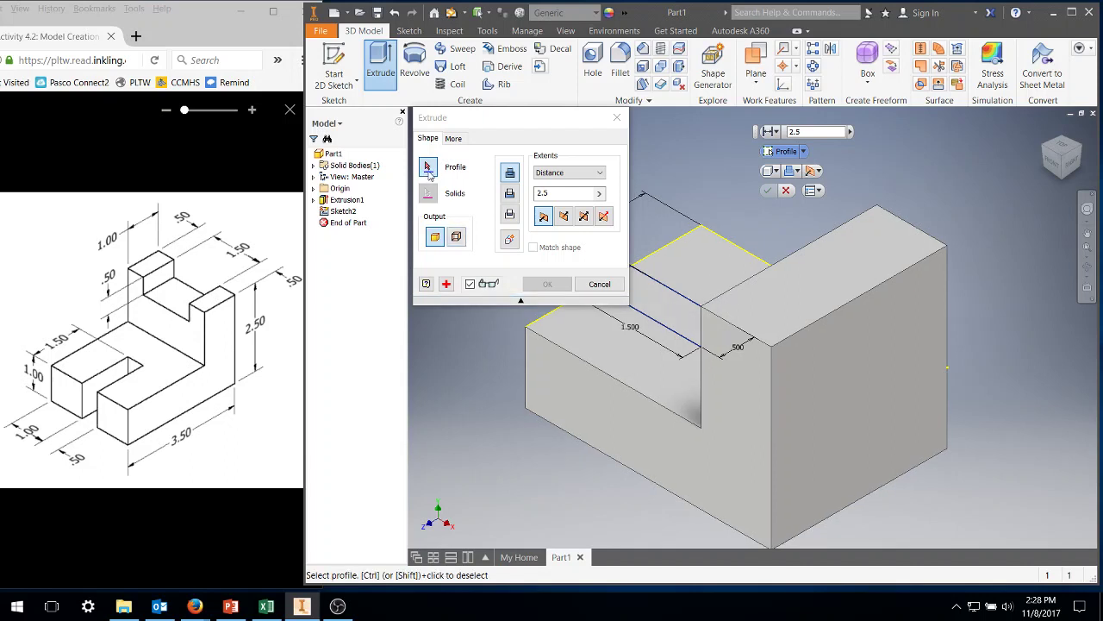
{"action": "left_click", "coordinate": [659, 309]}
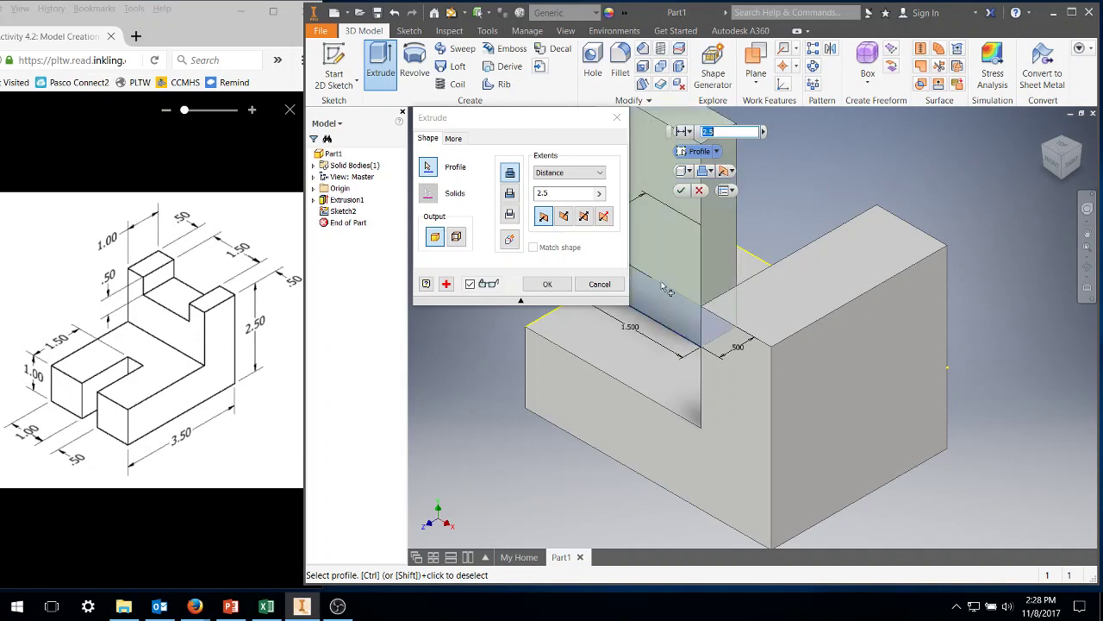
{"action": "left_click", "coordinate": [683, 131]}
{"action": "left_click", "coordinate": [700, 209]}
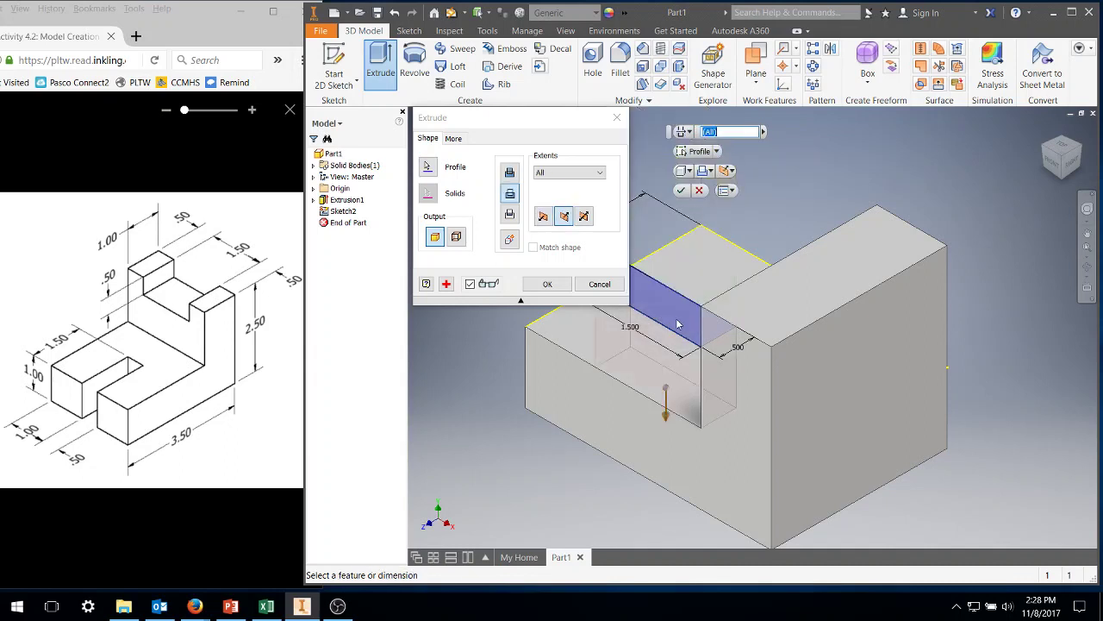
{"action": "left_click", "coordinate": [549, 285]}
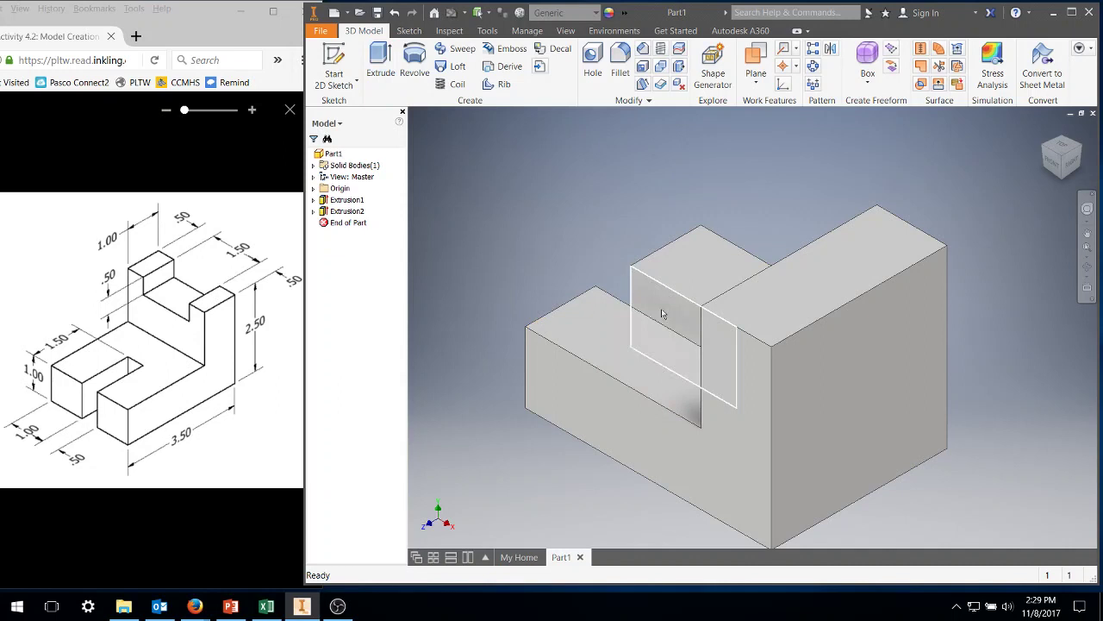
Step: Start a new 2D sketch on the upright's inner face, above the slotted low step
{"action": "left_click", "coordinate": [1087, 267]}
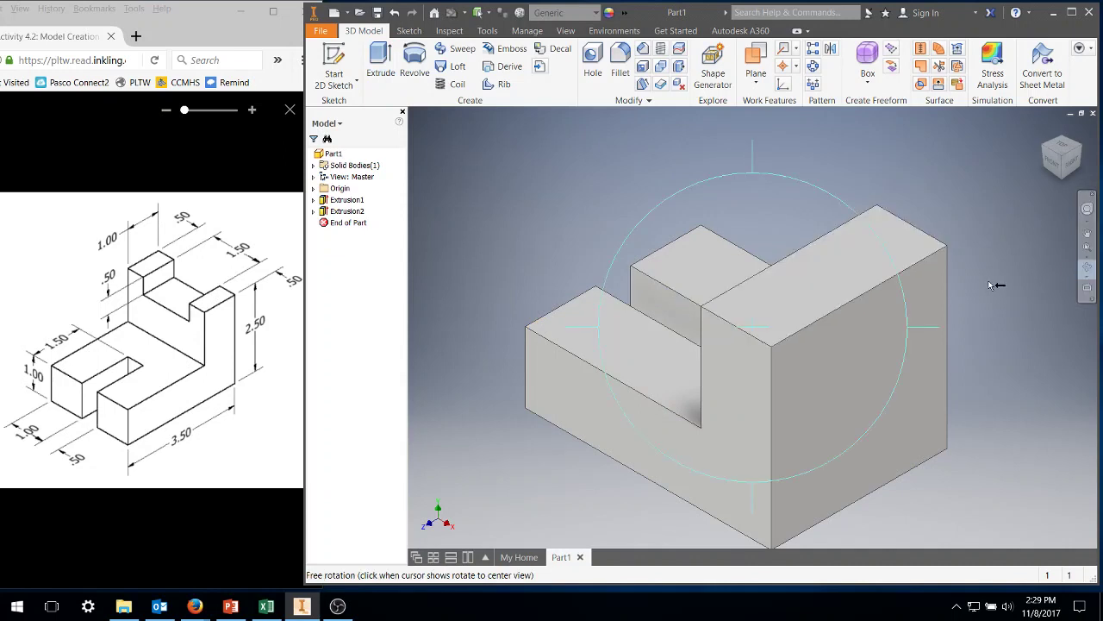
{"action": "left_click_drag", "start_coordinate": [672, 343], "coordinate": [852, 329]}
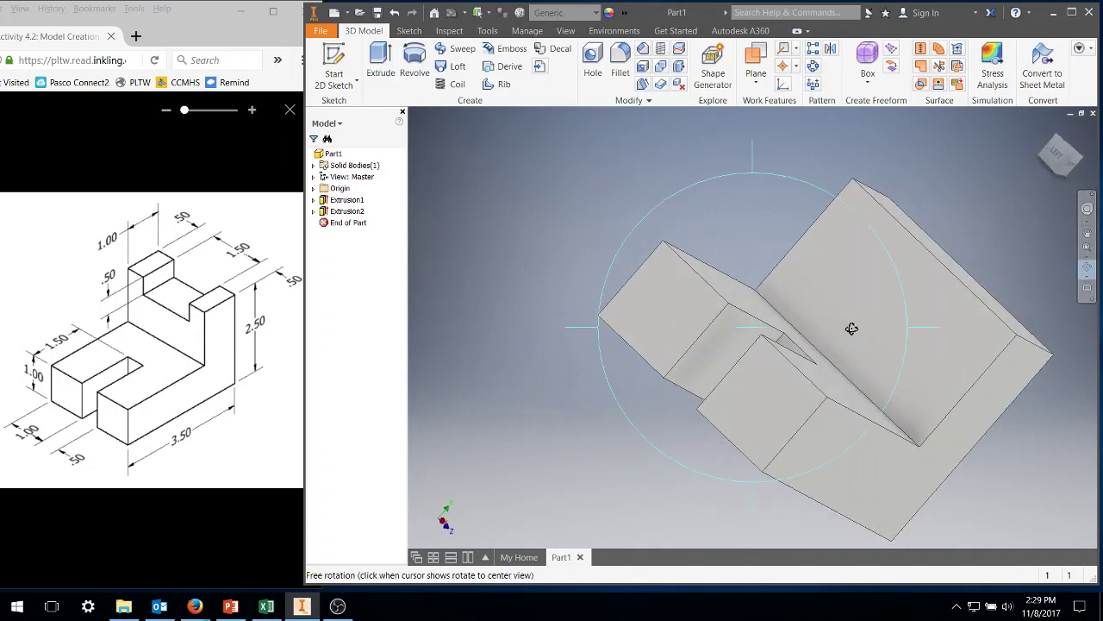
{"action": "right_click", "coordinate": [847, 324]}
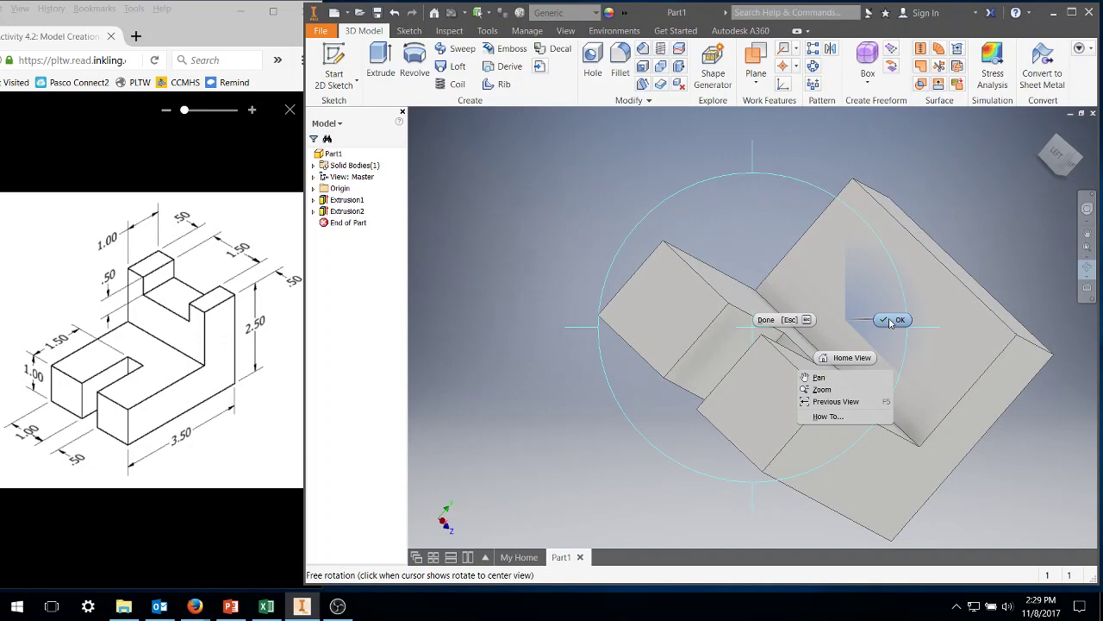
{"action": "left_click", "coordinate": [892, 322]}
{"action": "left_click", "coordinate": [856, 274]}
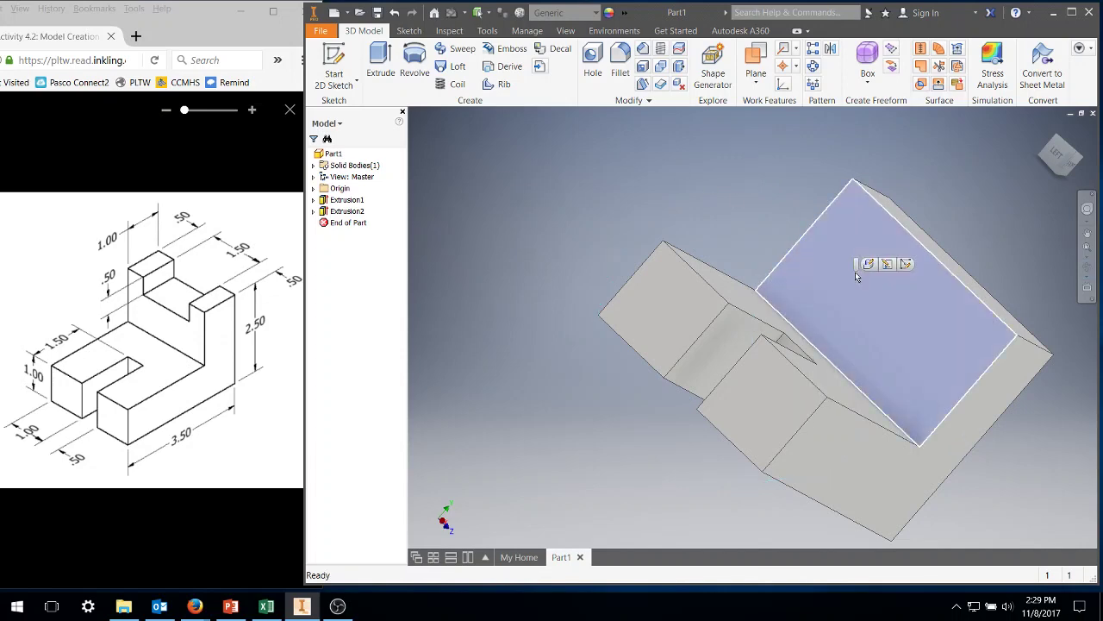
{"action": "left_click", "coordinate": [344, 58]}
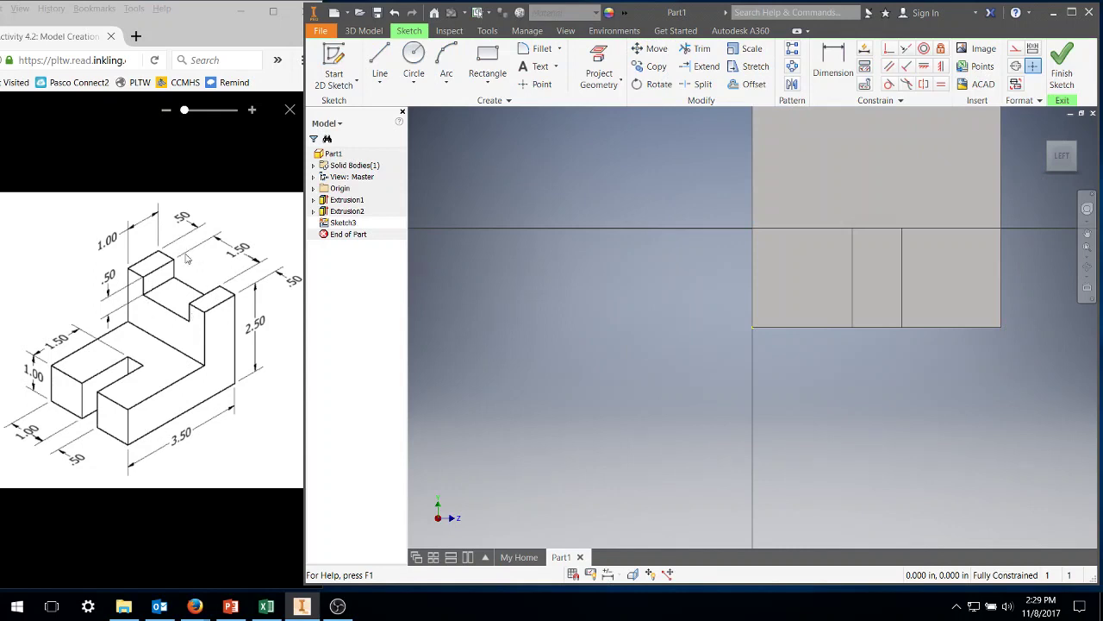
Step: Sketch a 1.5 in by 0.5 in rectangle for the notch, overlapping the upright's upper edge
{"action": "middle_click_drag", "start_coordinate": [808, 226], "coordinate": [726, 318]}
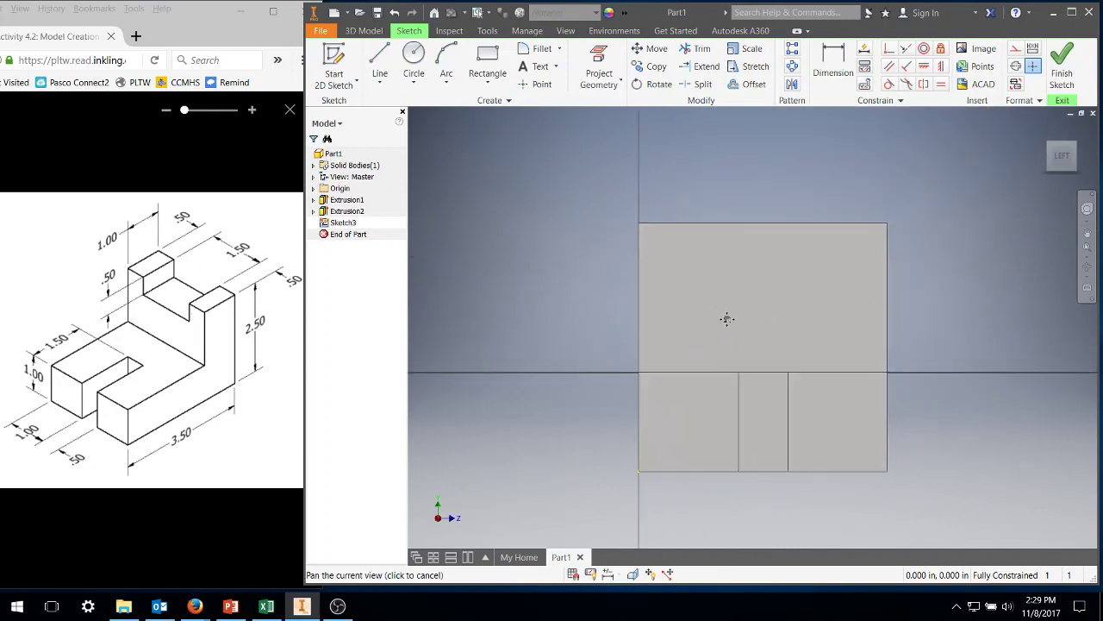
{"action": "left_click", "coordinate": [487, 60]}
{"action": "left_click", "coordinate": [679, 192]}
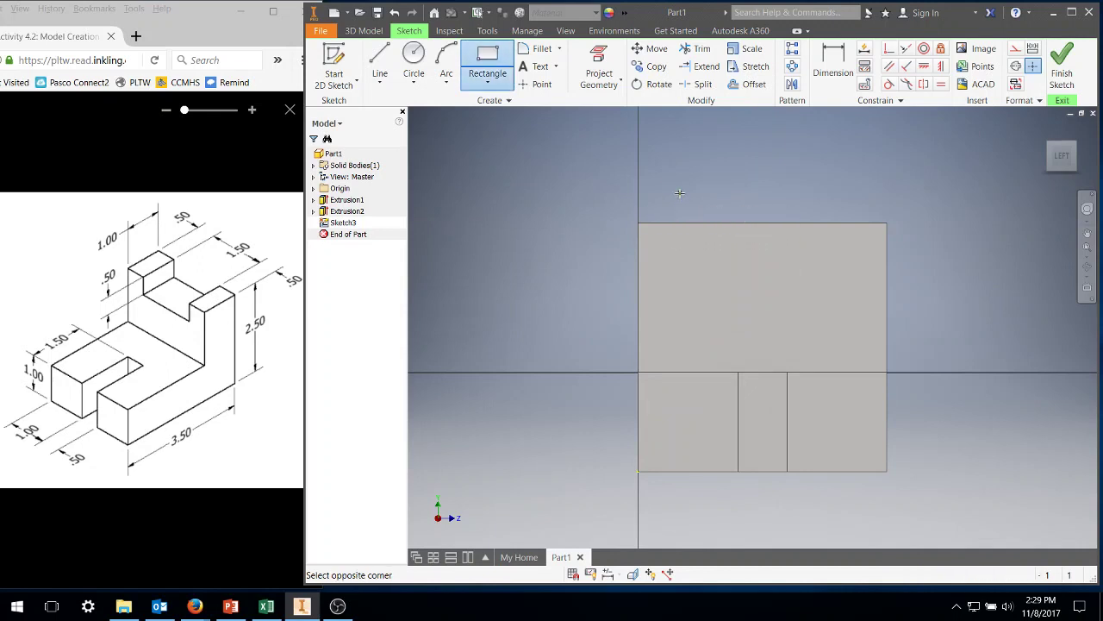
{"action": "type", "text": "1.5"}
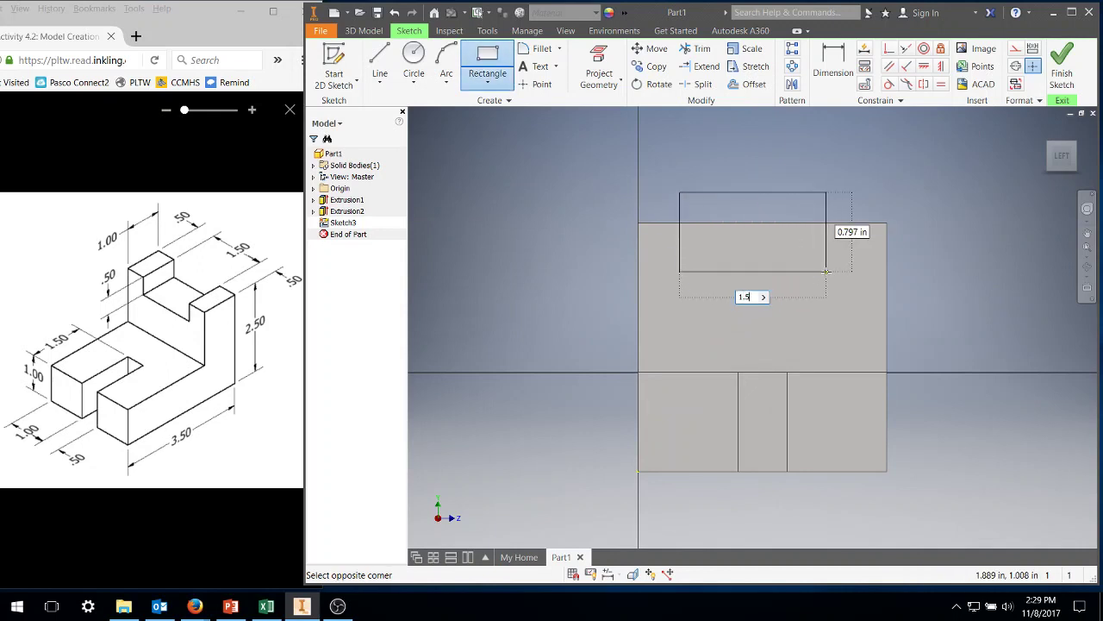
{"action": "key", "text": "Tab"}
{"action": "type", "text": ".5"}
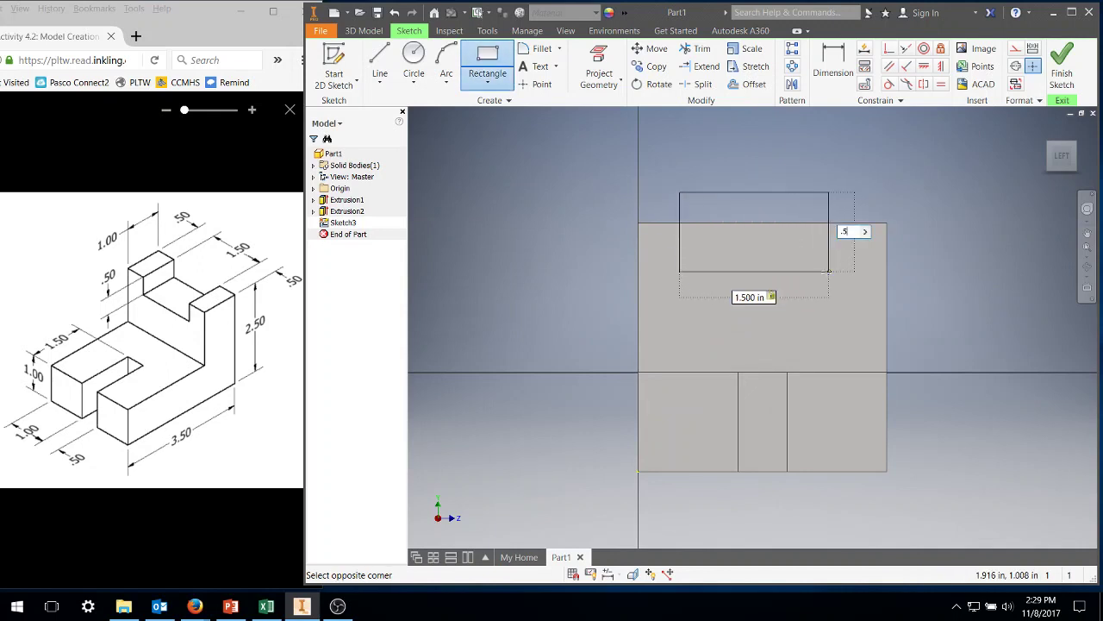
{"action": "key", "text": "Return"}
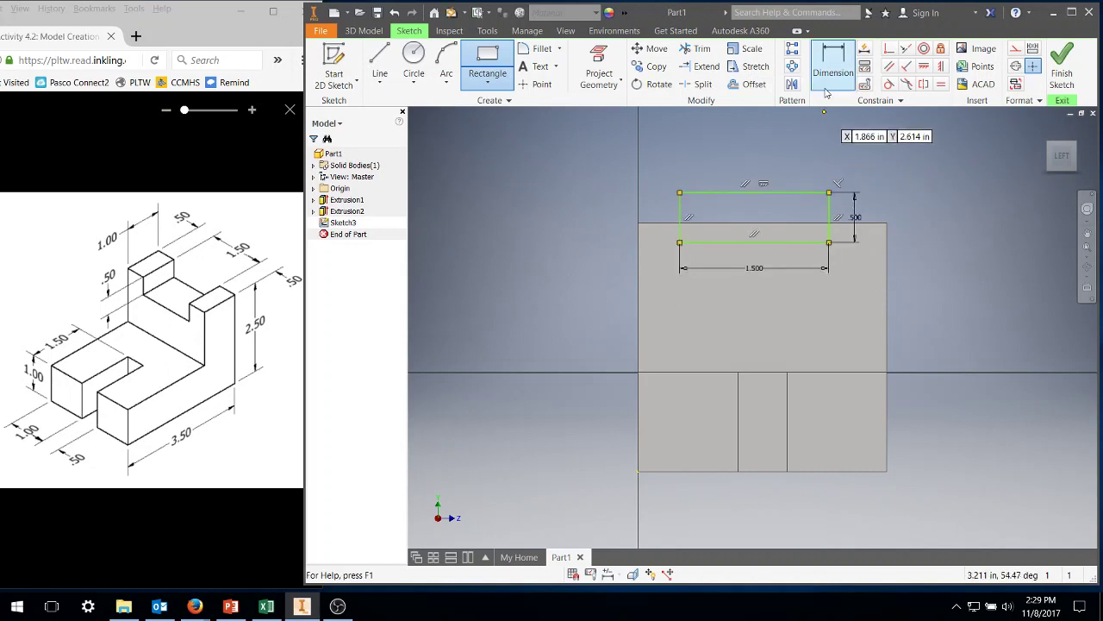
{"action": "right_click", "coordinate": [801, 141]}
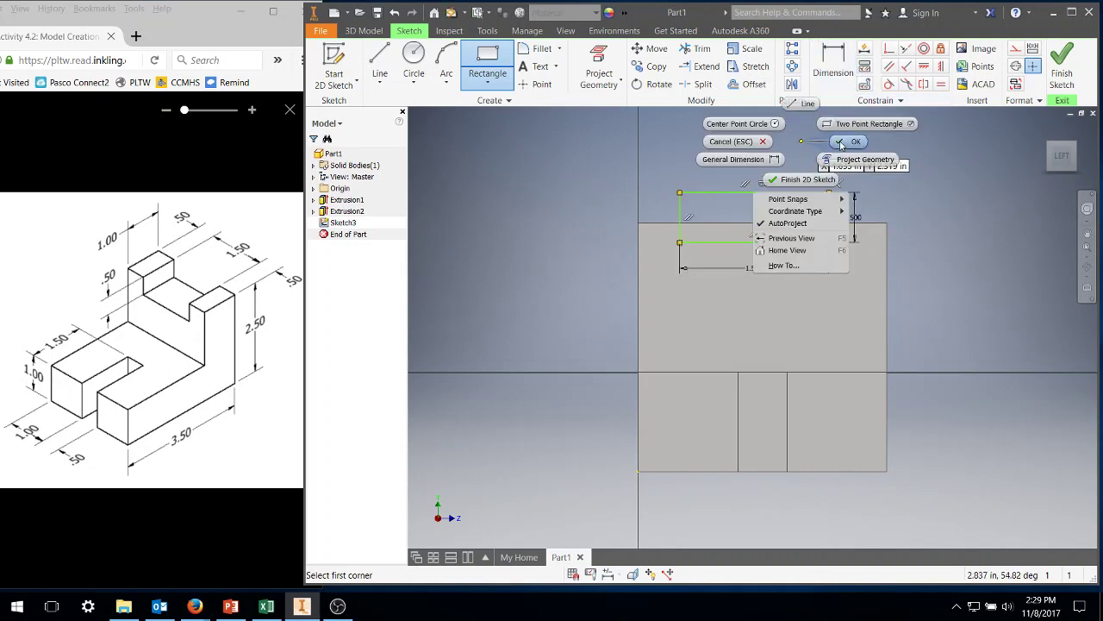
{"action": "left_click", "coordinate": [841, 142]}
Step: Dimension the notch rectangle's short side 0.5 in from the upright's nearest vertical side edge
{"action": "left_click", "coordinate": [814, 70]}
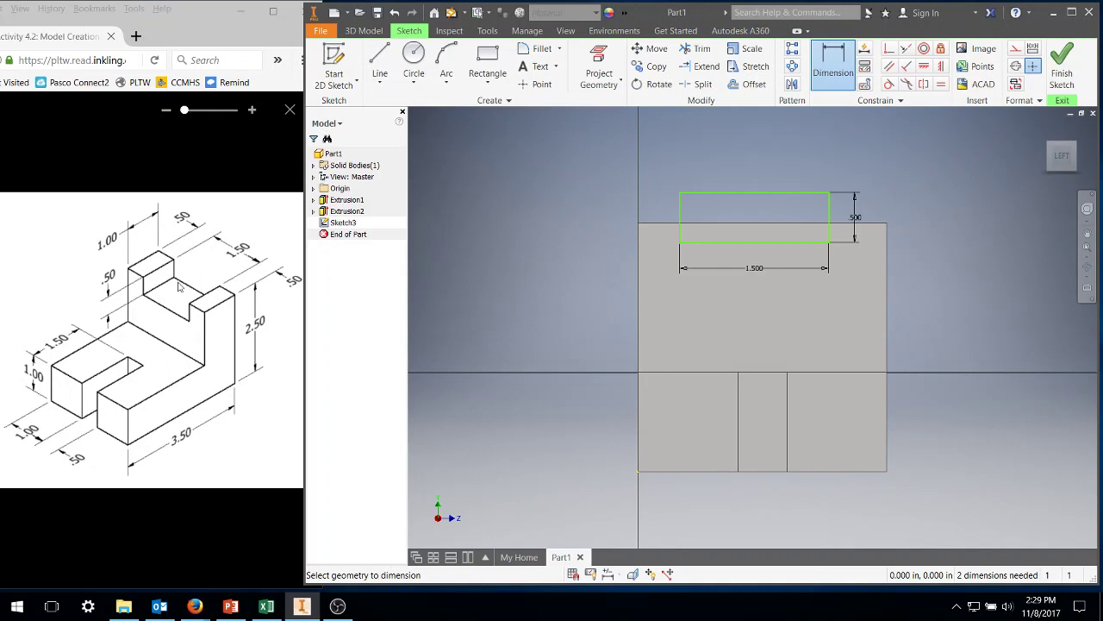
{"action": "left_click", "coordinate": [680, 212]}
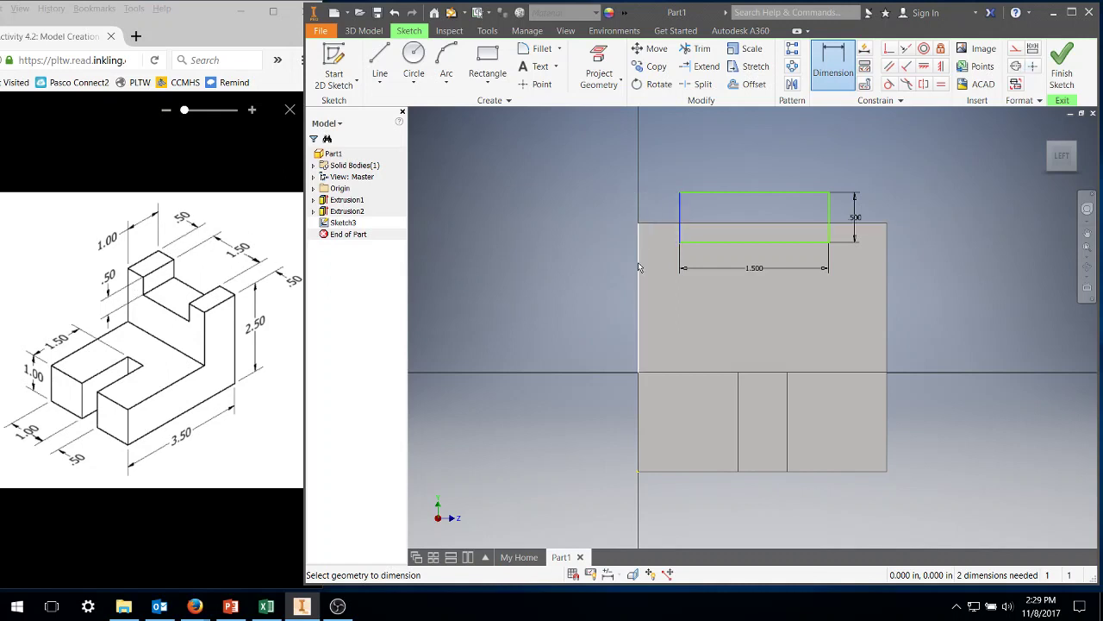
{"action": "left_click", "coordinate": [639, 250]}
{"action": "left_click", "coordinate": [656, 175]}
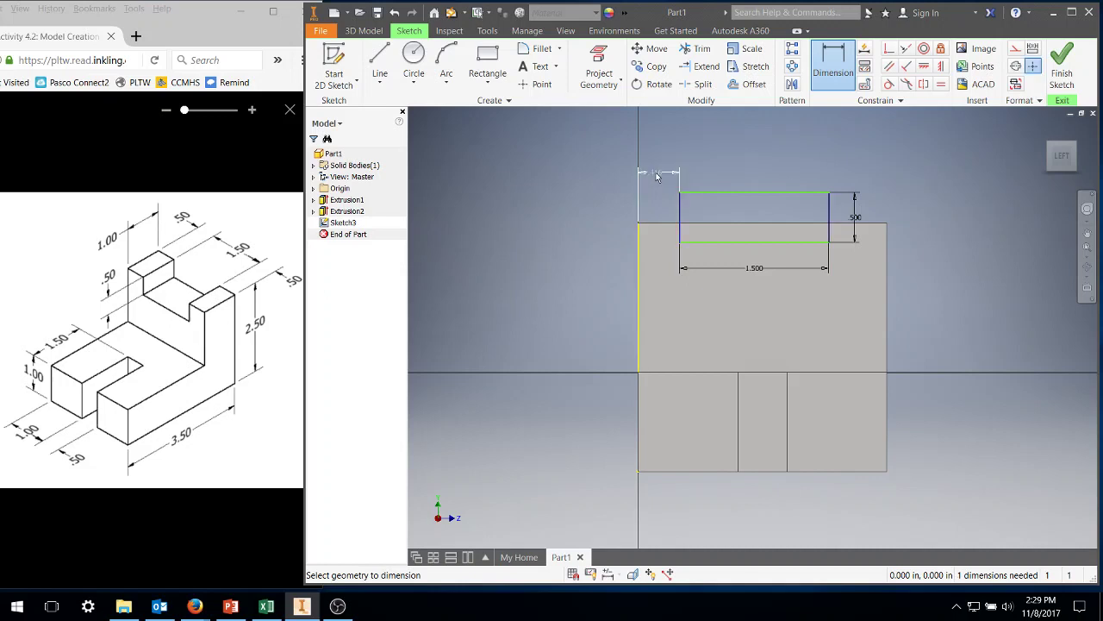
{"action": "type", "text": ".5"}
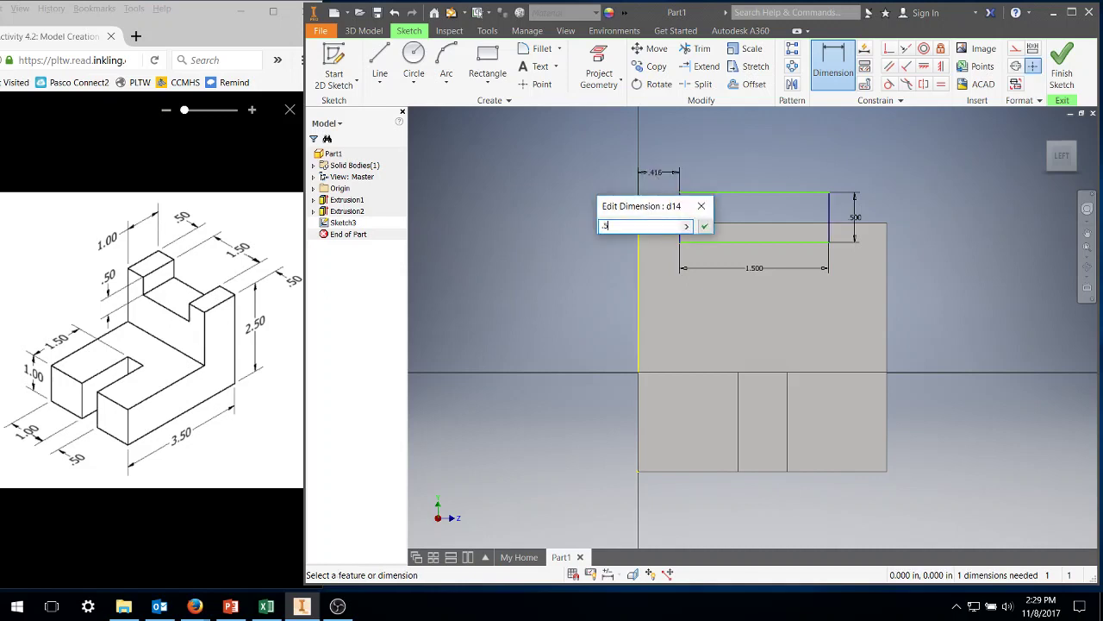
{"action": "key", "text": "Return"}
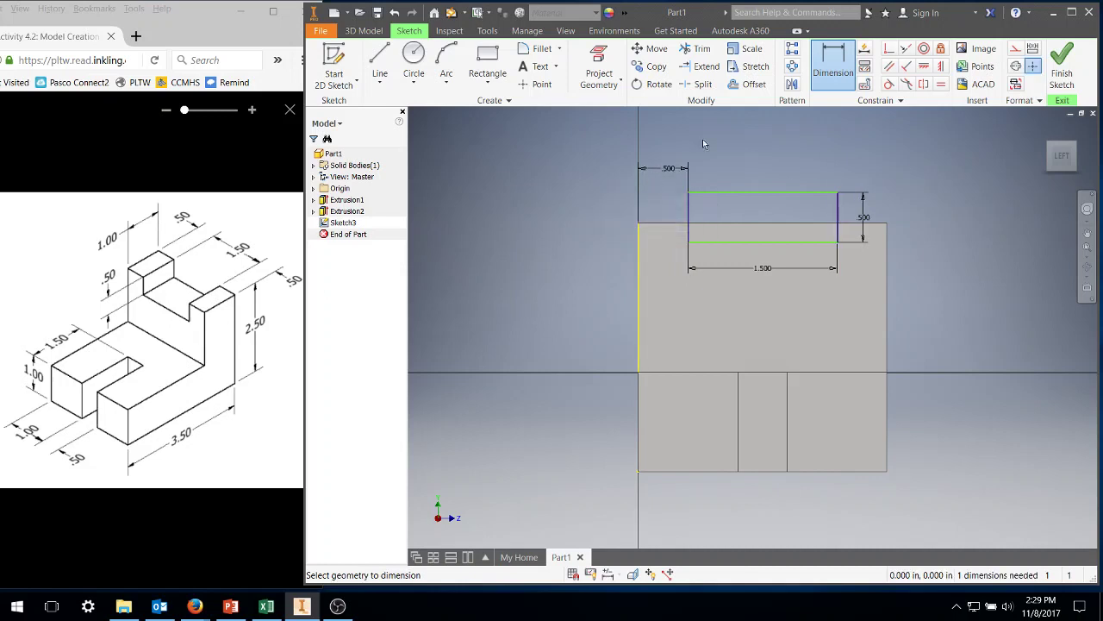
Step: Make the notch rectangle's upper long side collinear with the upright's top edge
{"action": "left_click", "coordinate": [906, 49]}
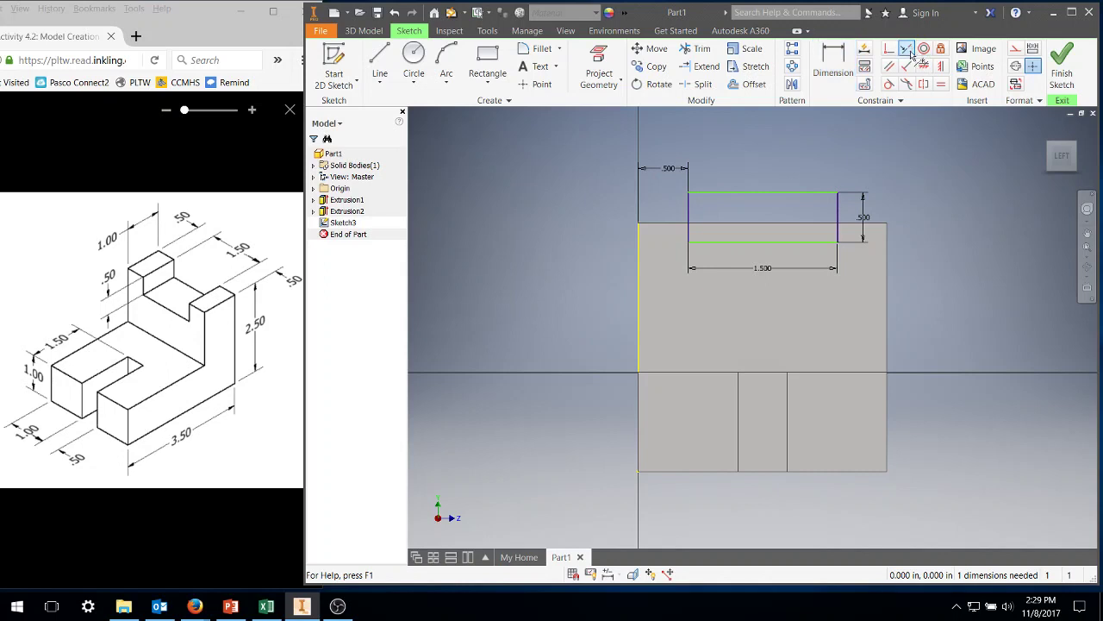
{"action": "left_click", "coordinate": [799, 194]}
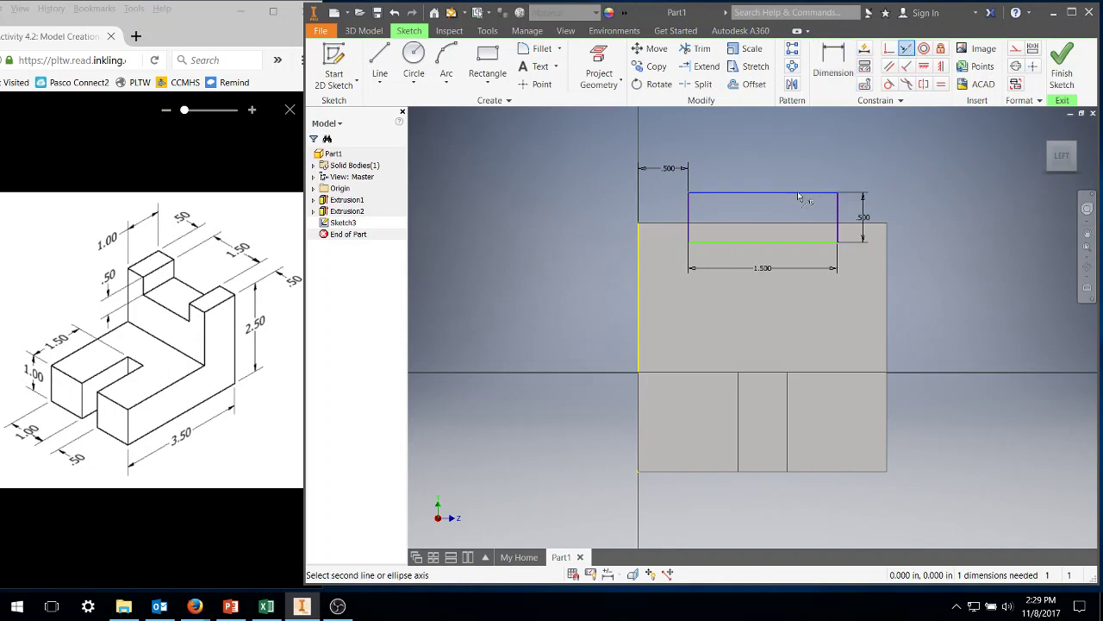
{"action": "left_click", "coordinate": [662, 228]}
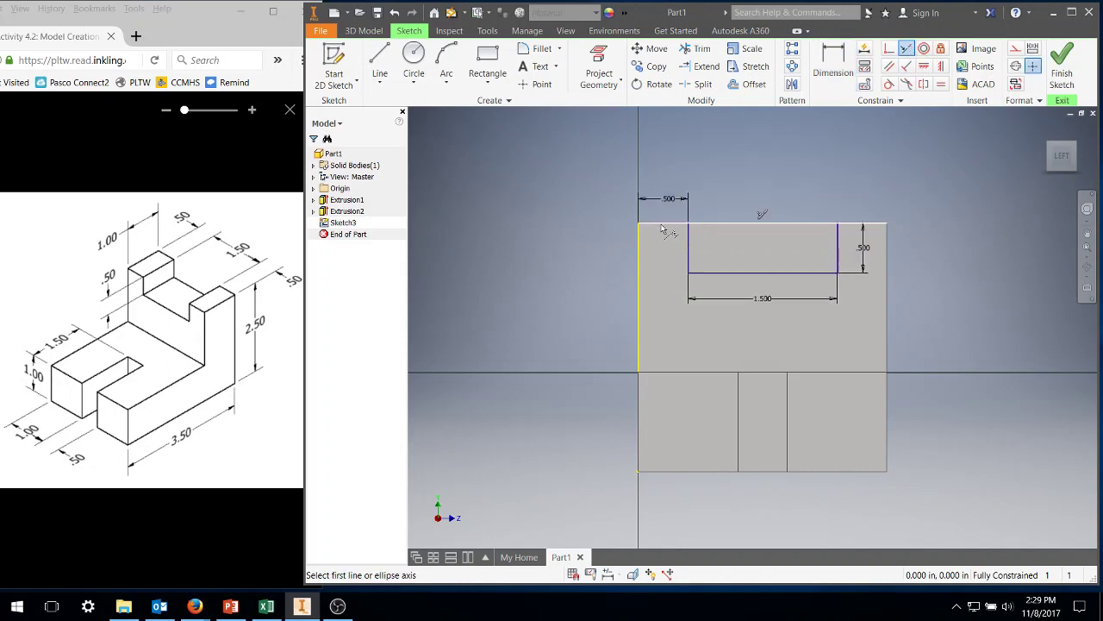
{"action": "right_click", "coordinate": [795, 155]}
{"action": "left_click", "coordinate": [833, 161]}
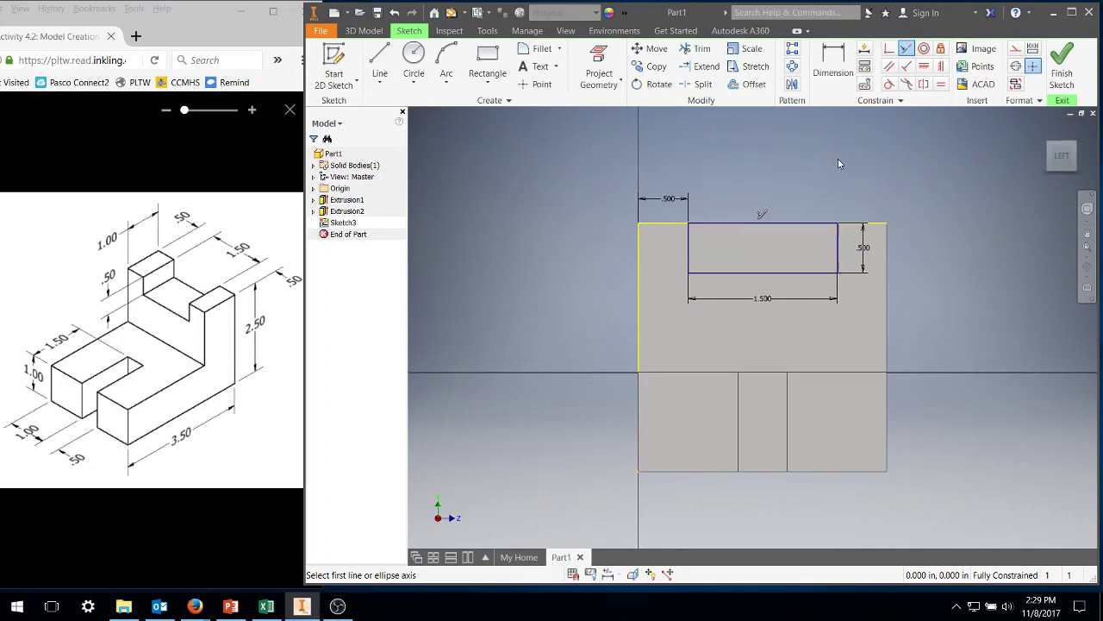
Step: Finish the sketch and extrude the notch rectangle through all of the upright as a cut
{"action": "left_click", "coordinate": [1062, 68]}
{"action": "key", "text": "e"}
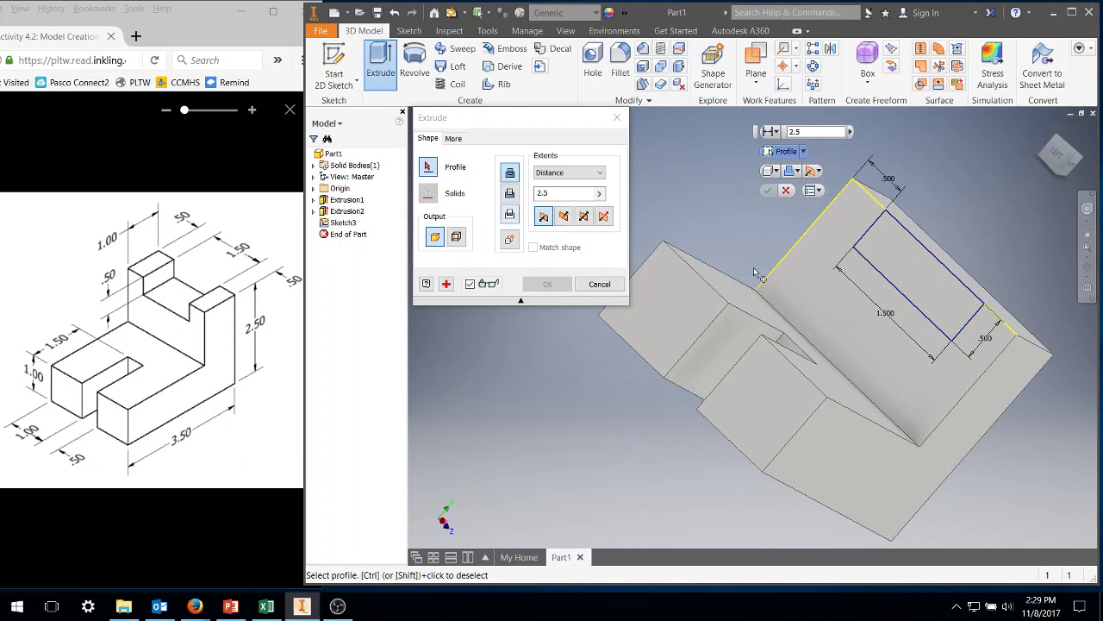
{"action": "left_click", "coordinate": [895, 257]}
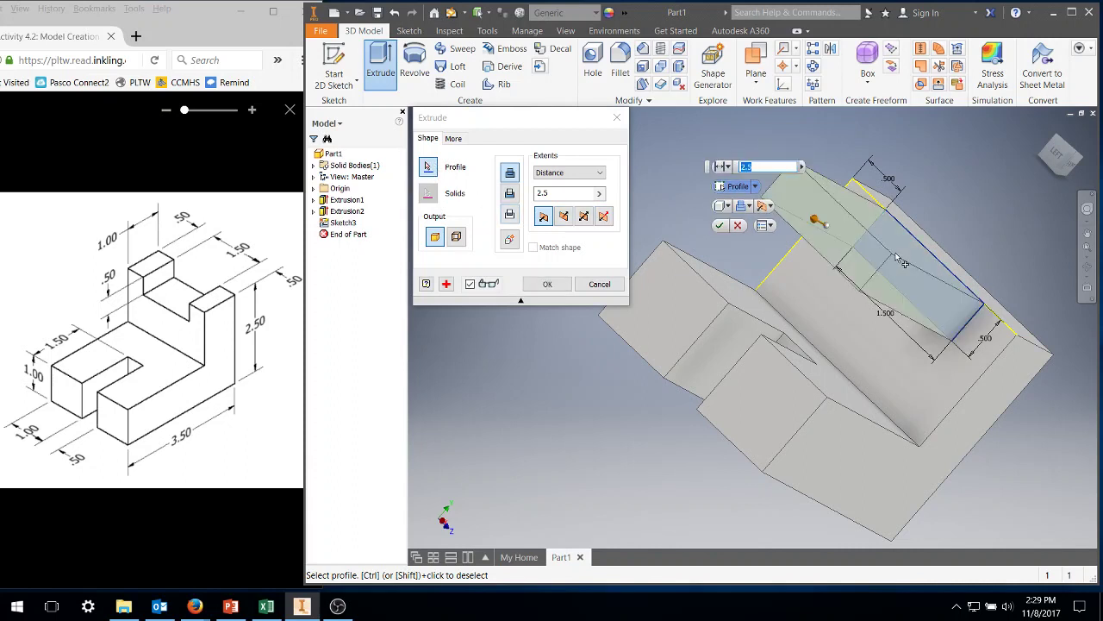
{"action": "left_click", "coordinate": [726, 166]}
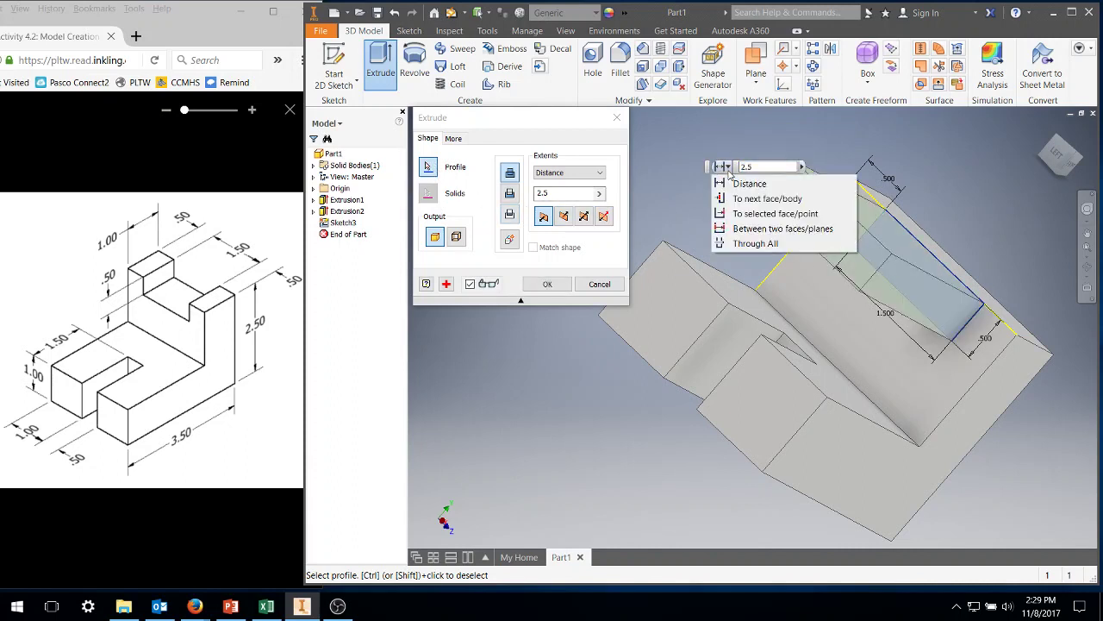
{"action": "left_click", "coordinate": [749, 244]}
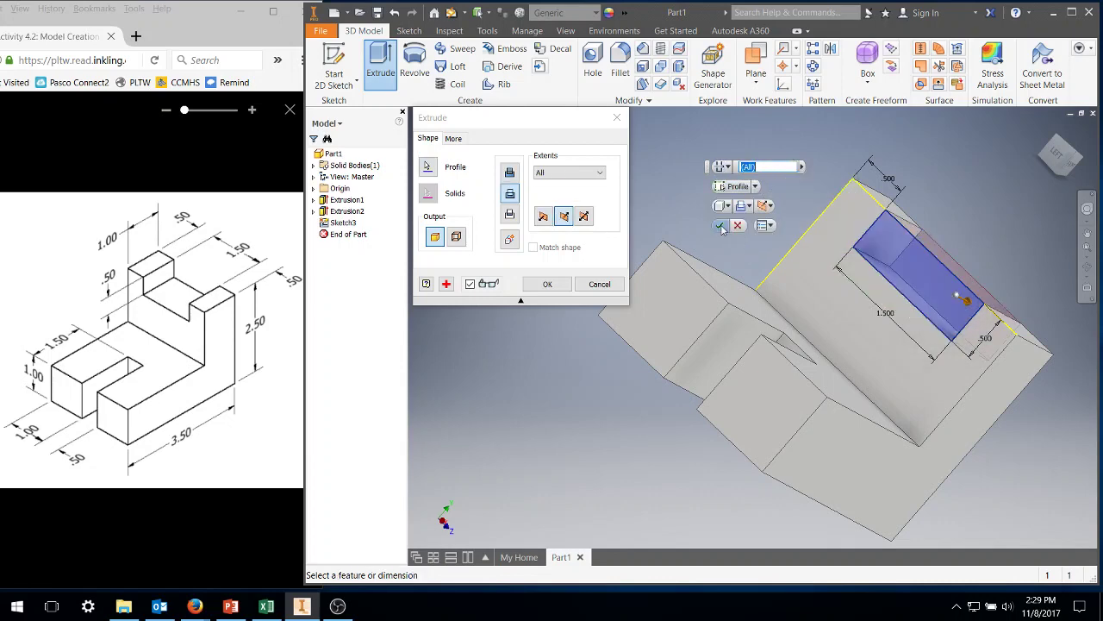
{"action": "key", "text": "Return"}
Step: Orbit the block to an isometric orientation matching the reference drawing to examine the slot and notch
{"action": "left_click", "coordinate": [1087, 267]}
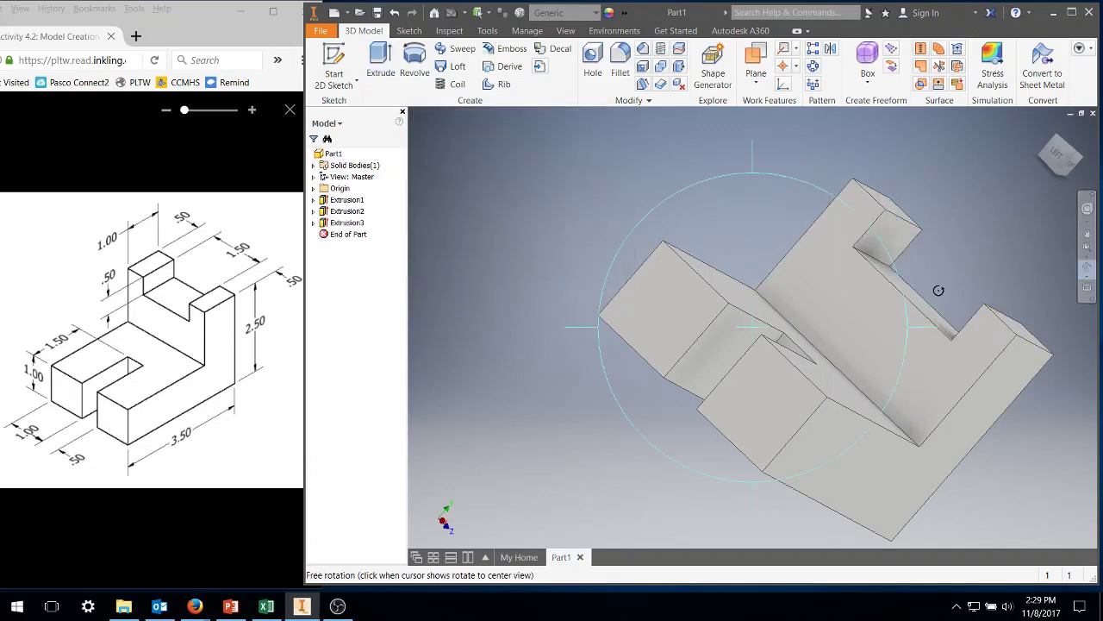
{"action": "left_click_drag", "start_coordinate": [939, 288], "coordinate": [913, 173]}
{"action": "left_click_drag", "start_coordinate": [772, 269], "coordinate": [749, 315]}
{"action": "right_click", "coordinate": [751, 336]}
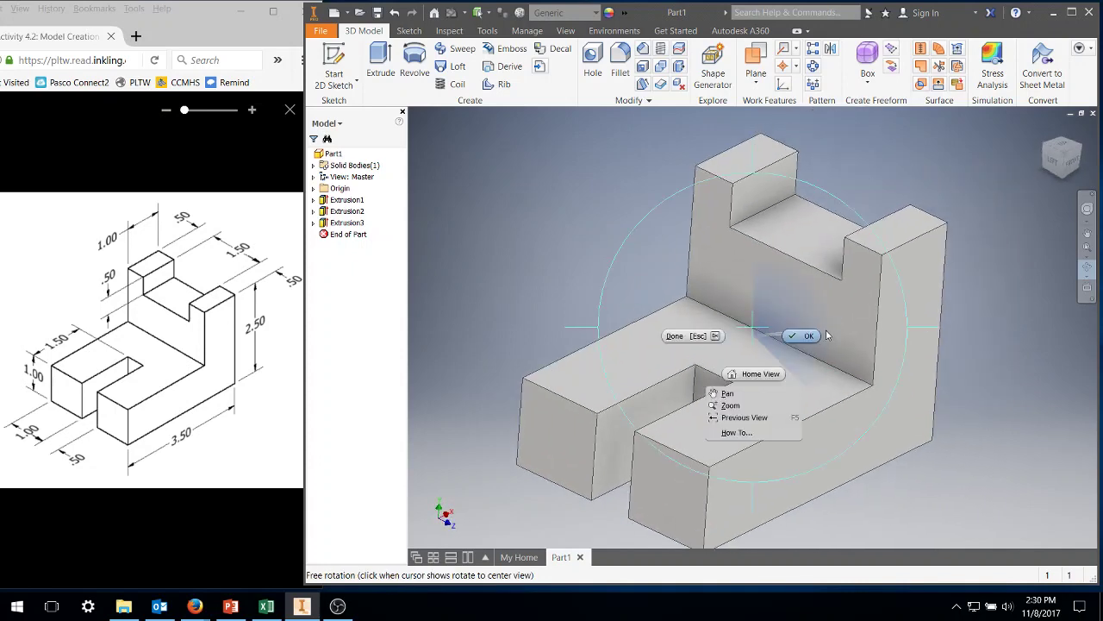
{"action": "left_click", "coordinate": [796, 345]}
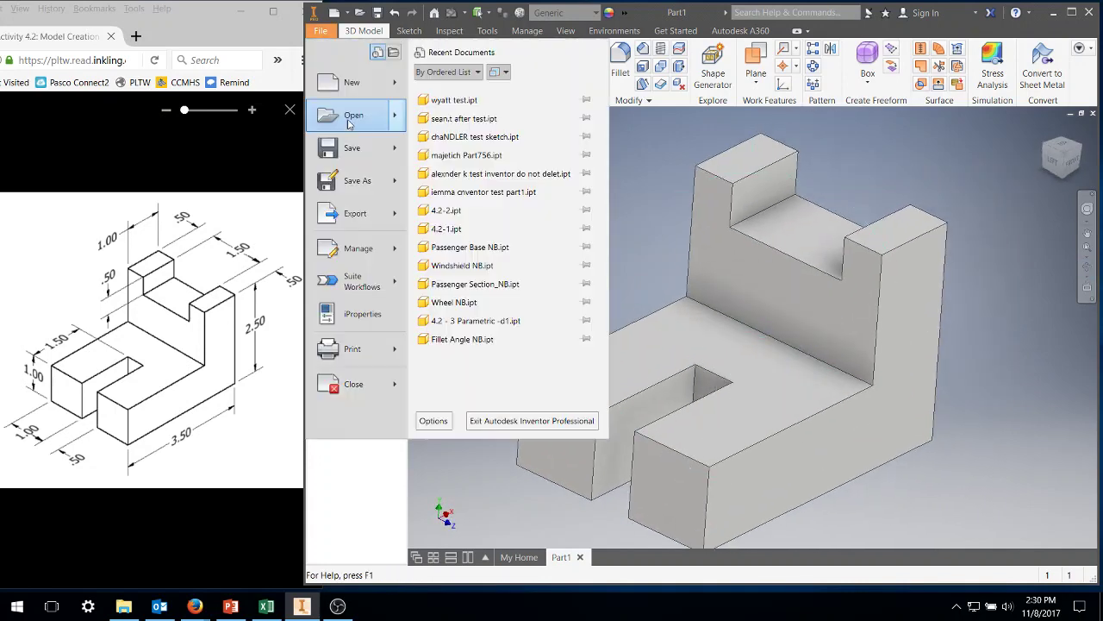
Step: Save the part in the Test4 folder with a file name starting "4.2 -"
{"action": "left_click", "coordinate": [321, 33]}
{"action": "left_click", "coordinate": [350, 150]}
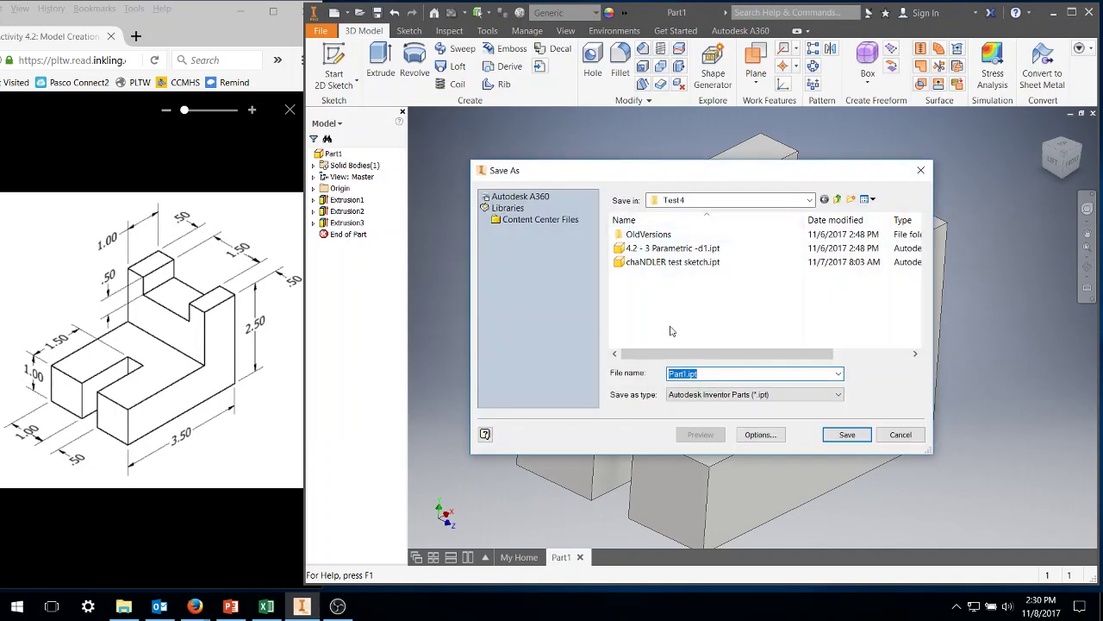
{"action": "type", "text": "4"}
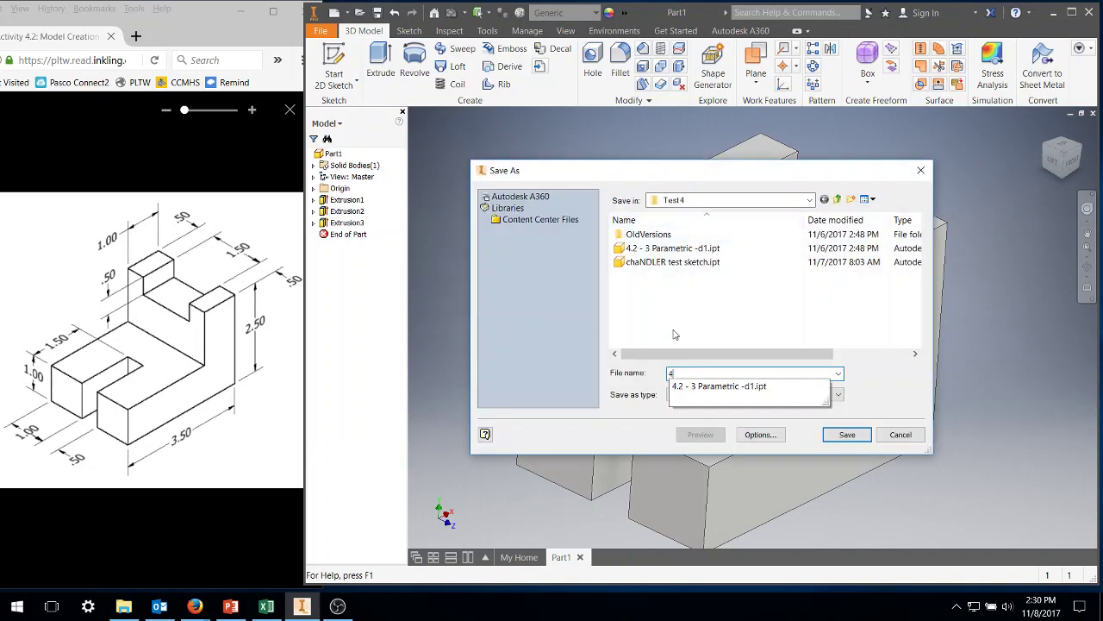
{"action": "type", "text": ".2 -"}
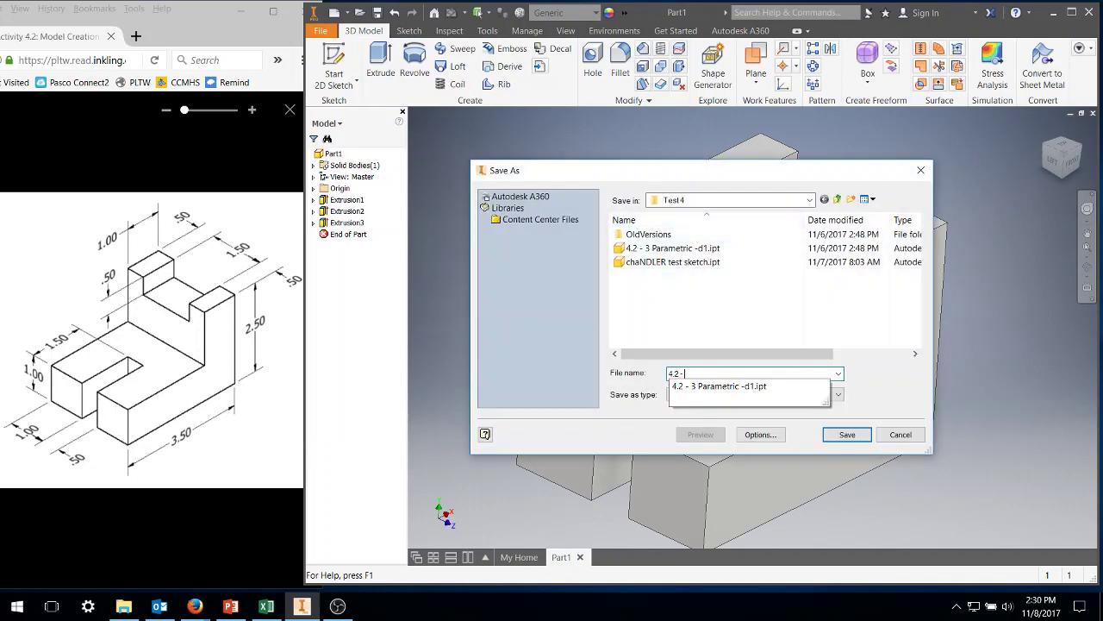